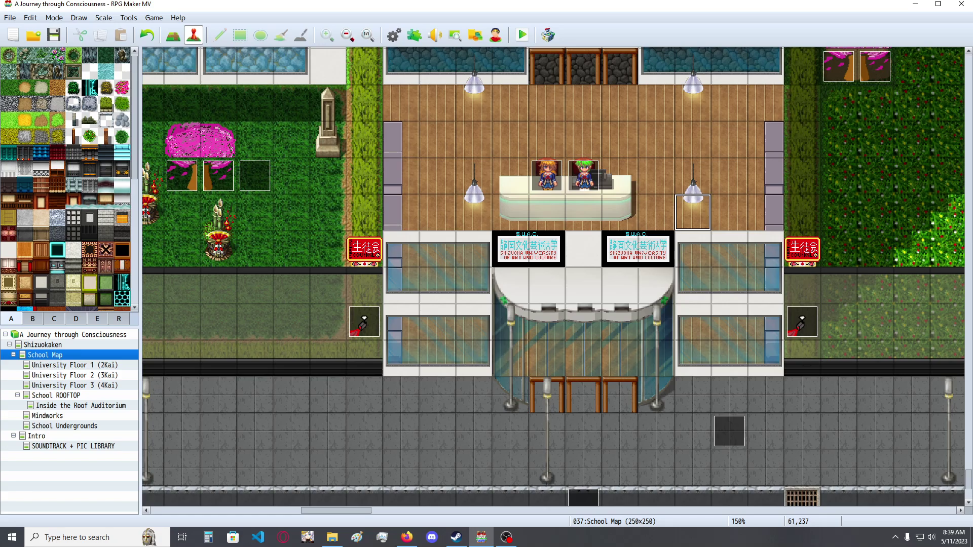
pyautogui.click(547, 175)
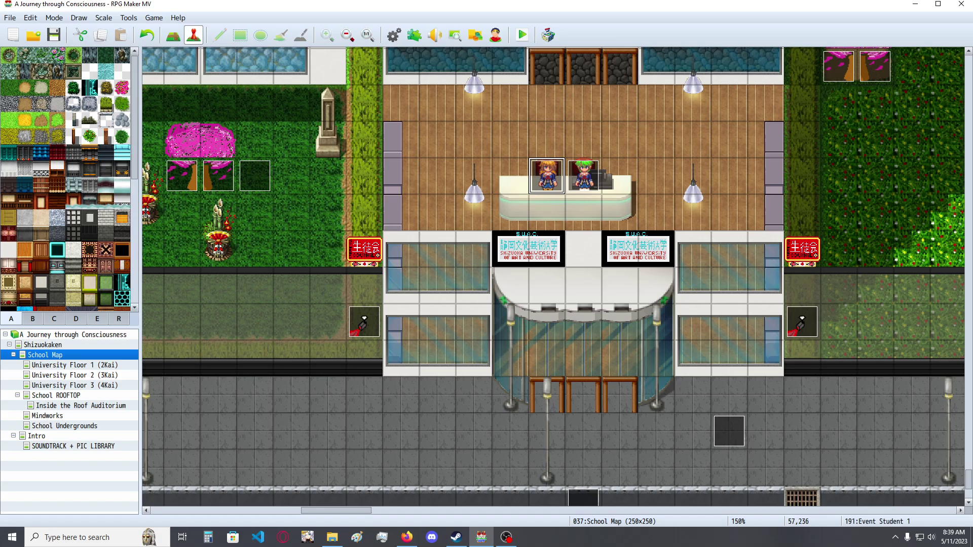
pyautogui.click(474, 249)
pyautogui.click(473, 213)
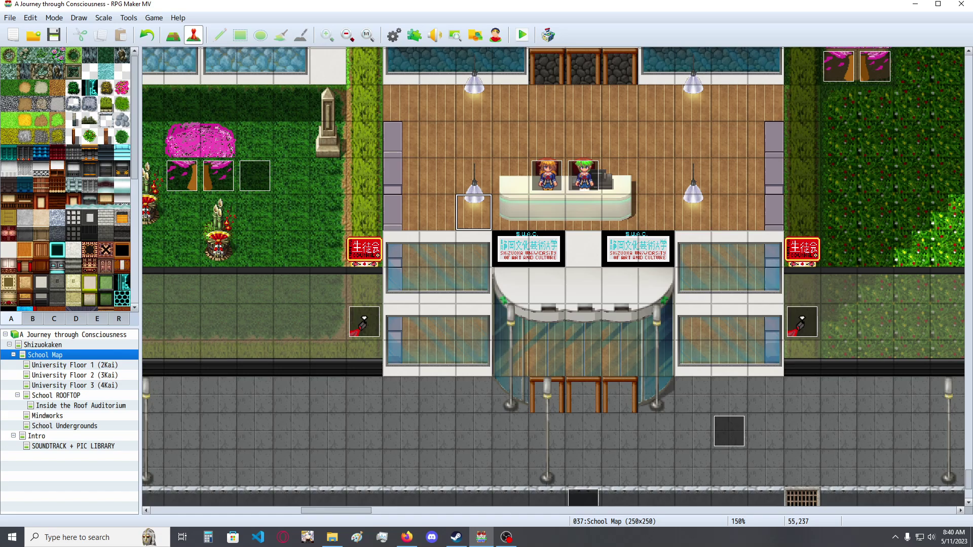
pyautogui.click(547, 213)
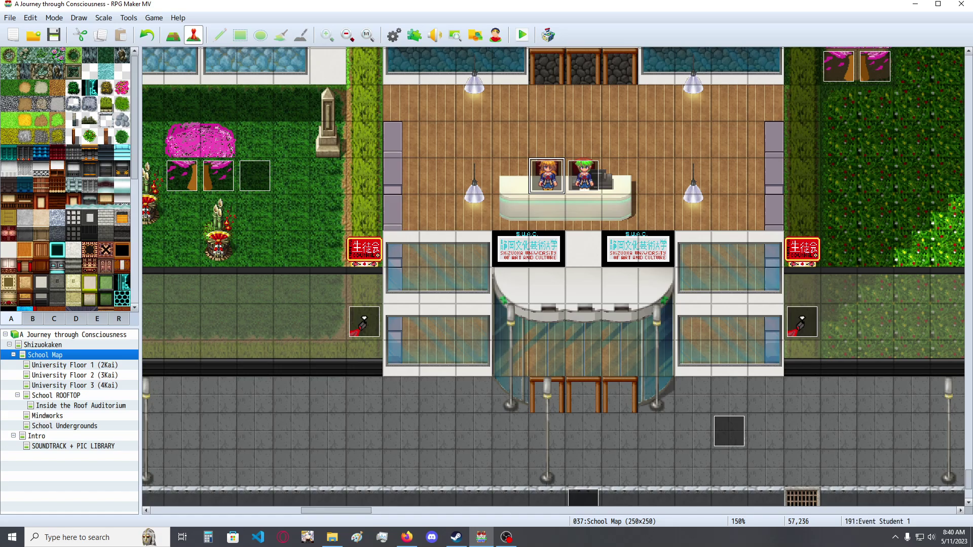
pyautogui.press('Return')
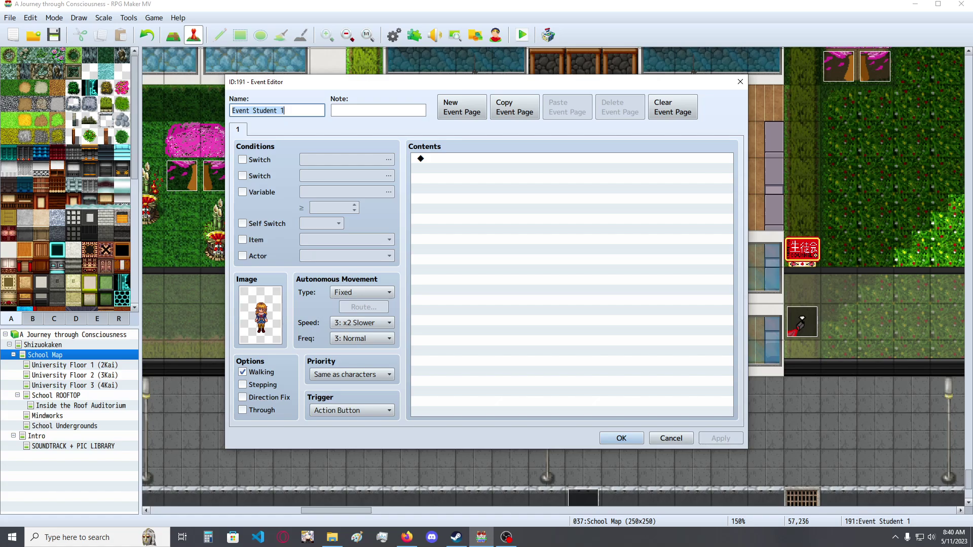
pyautogui.click(572, 158)
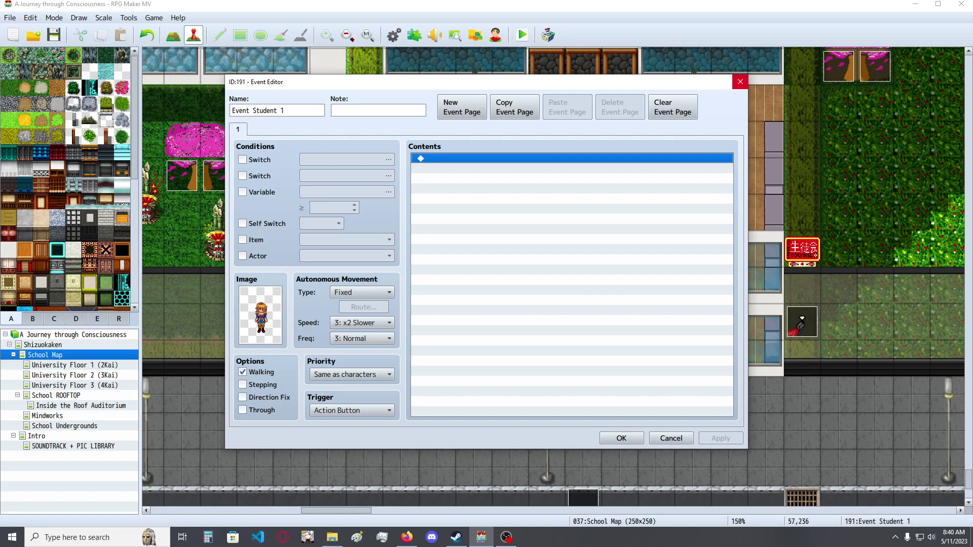
pyautogui.click(740, 82)
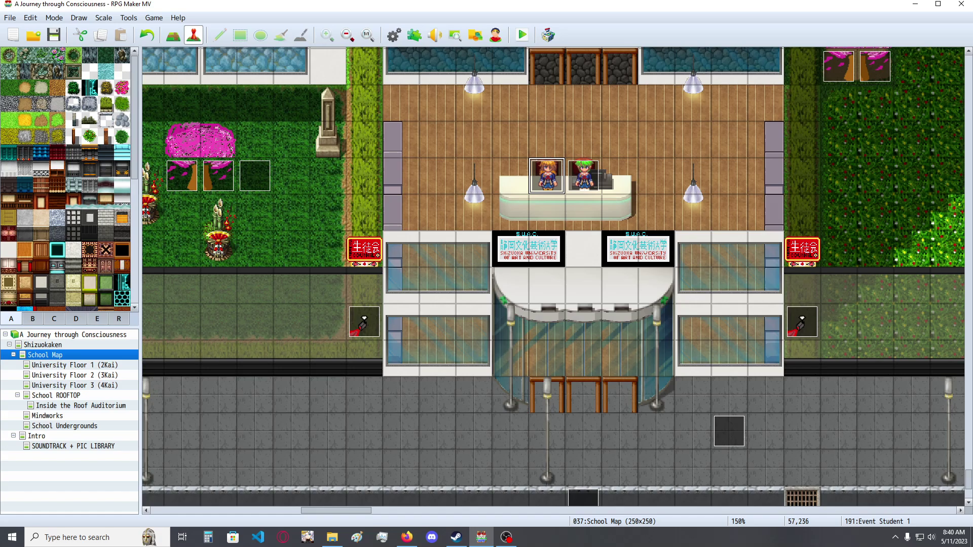
# Step: Add a Control Variables command to the Event Student 1 event, targeting the unnamed variable 0003
pyautogui.doubleClick(547, 176)
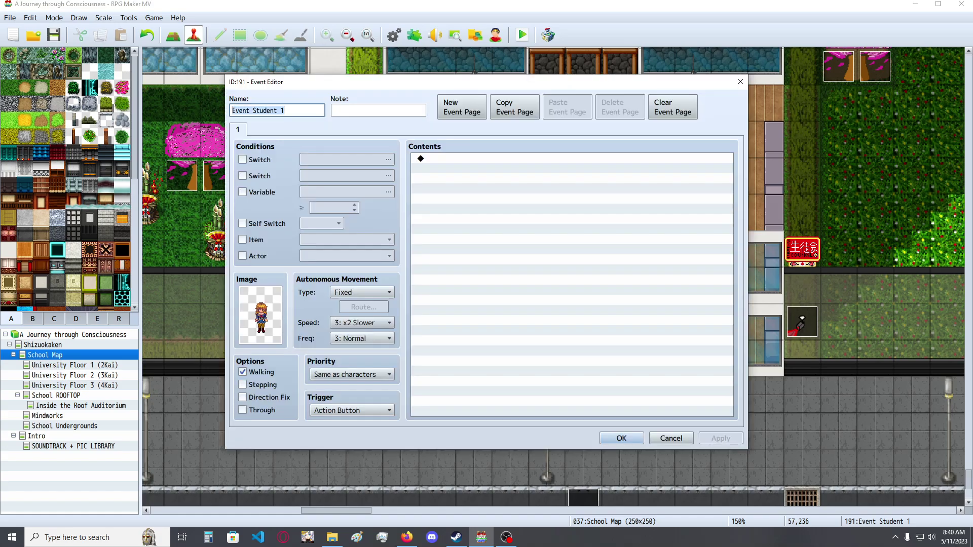
pyautogui.doubleClick(537, 158)
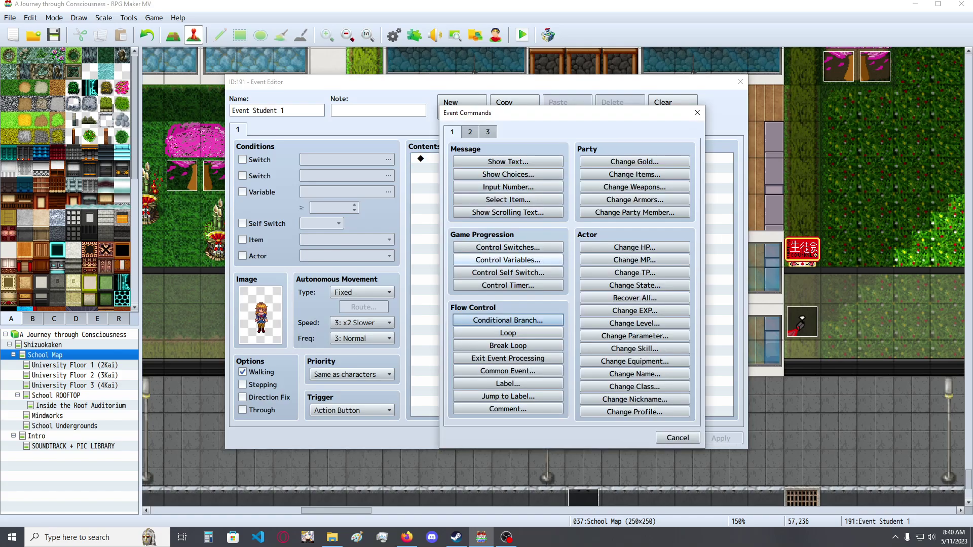
pyautogui.click(508, 259)
pyautogui.click(613, 204)
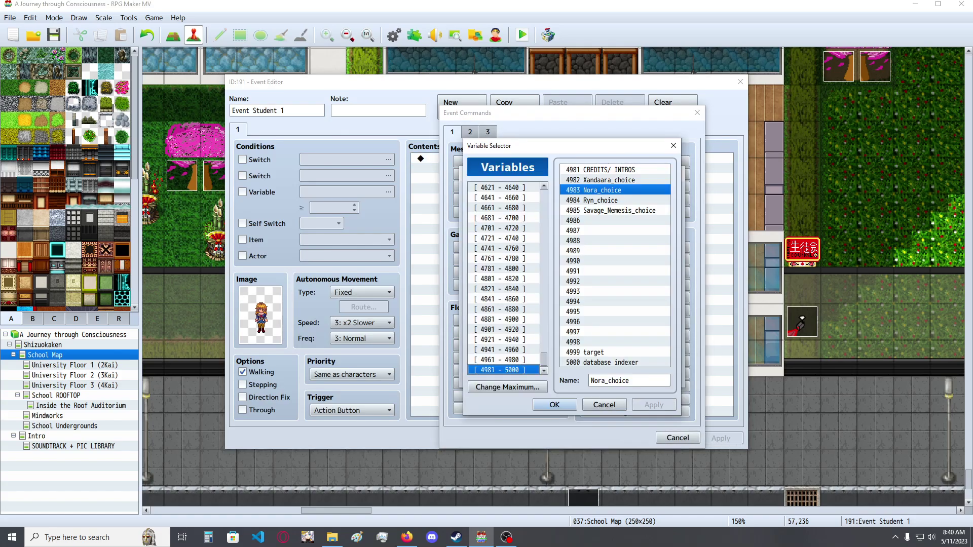
pyautogui.press('Return')
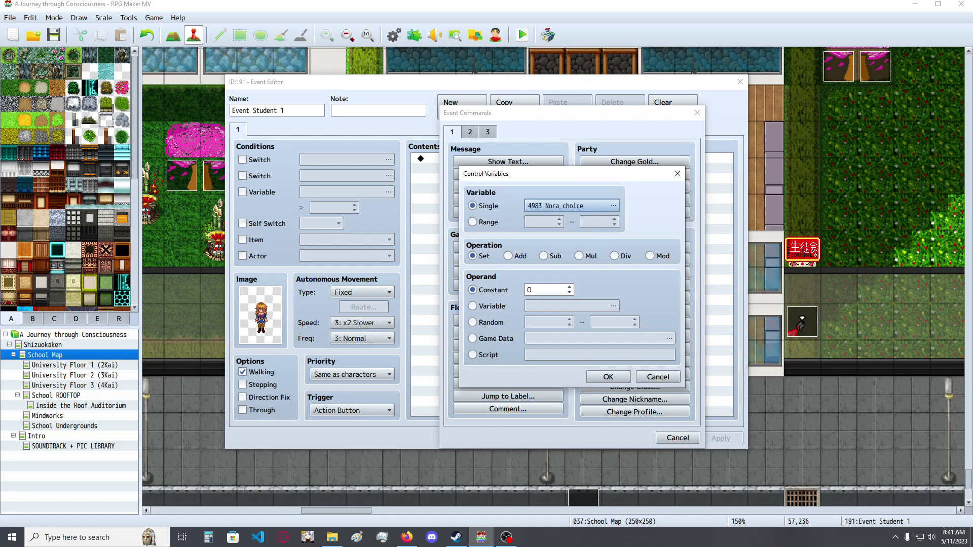
pyautogui.doubleClick(538, 290)
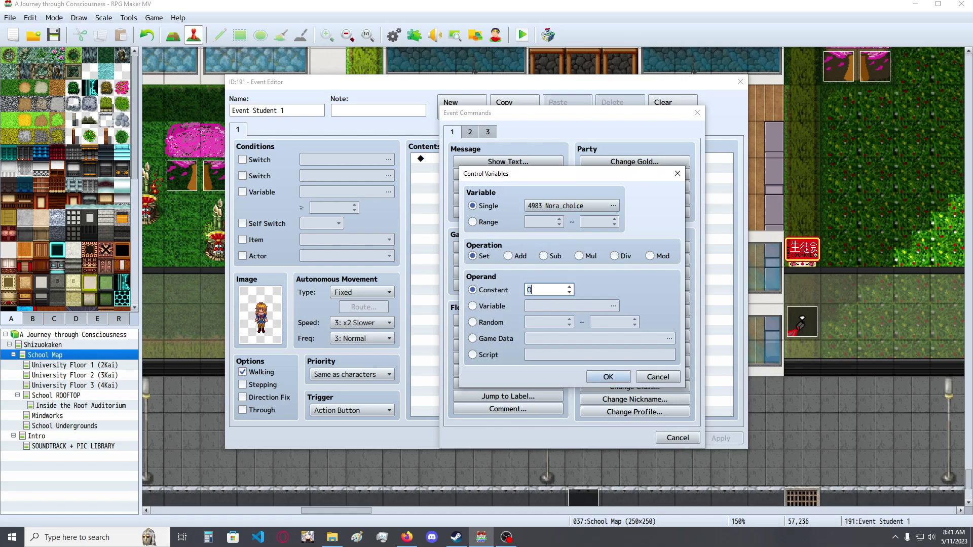
pyautogui.click(571, 206)
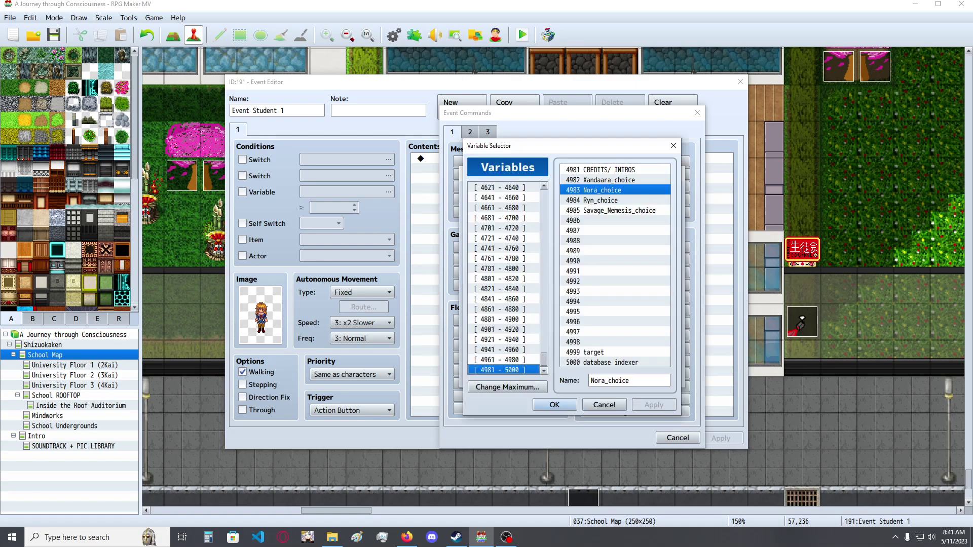
pyautogui.moveTo(544, 360); pyautogui.dragTo(544, 195)
pyautogui.click(507, 188)
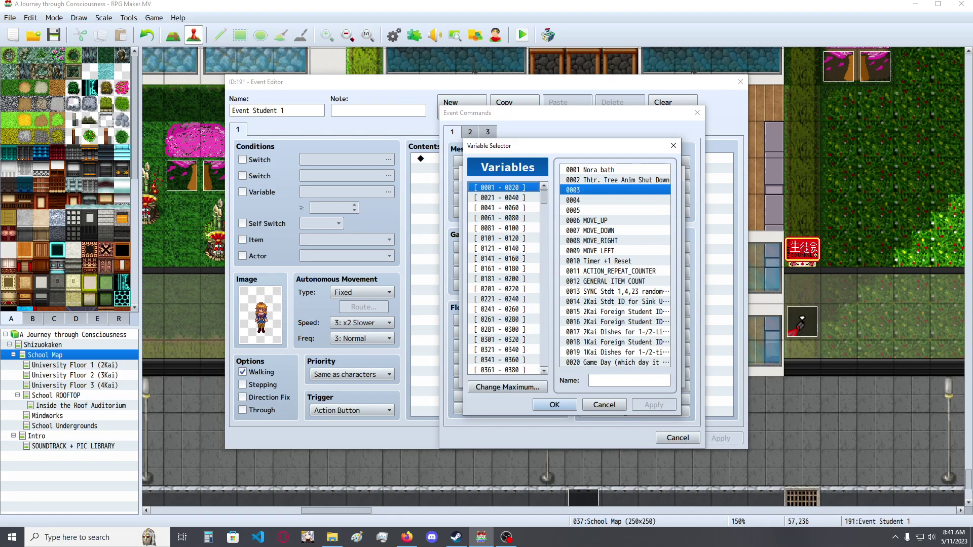
pyautogui.doubleClick(578, 190)
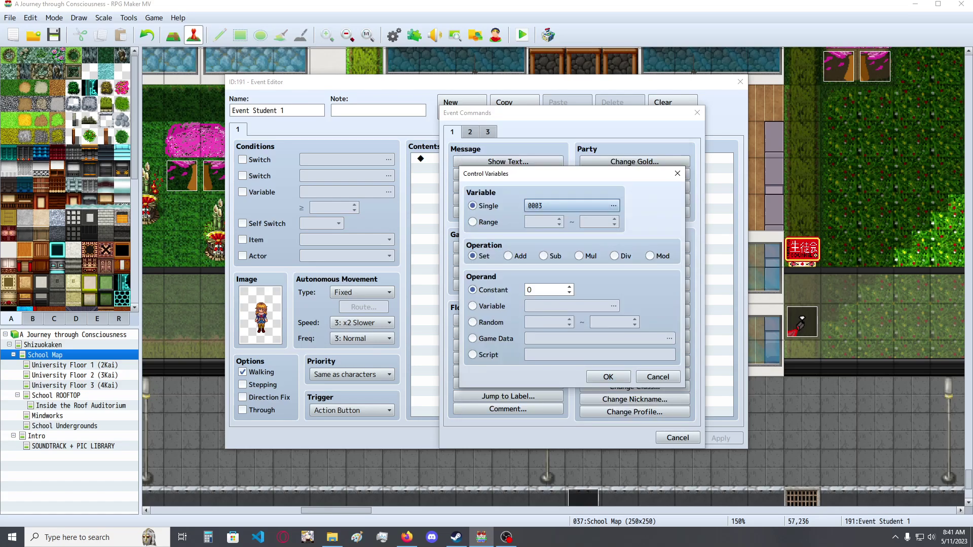
# Step: Make the command set variable 0003 to the constant 1, and save the Event Student 1 event
pyautogui.doubleClick(538, 290)
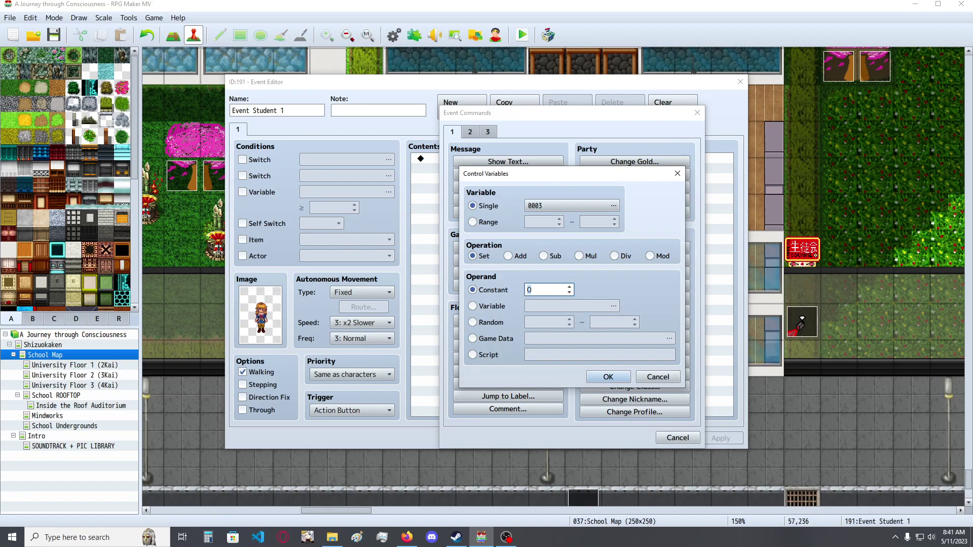
pyautogui.write('1')
pyautogui.press('Return')
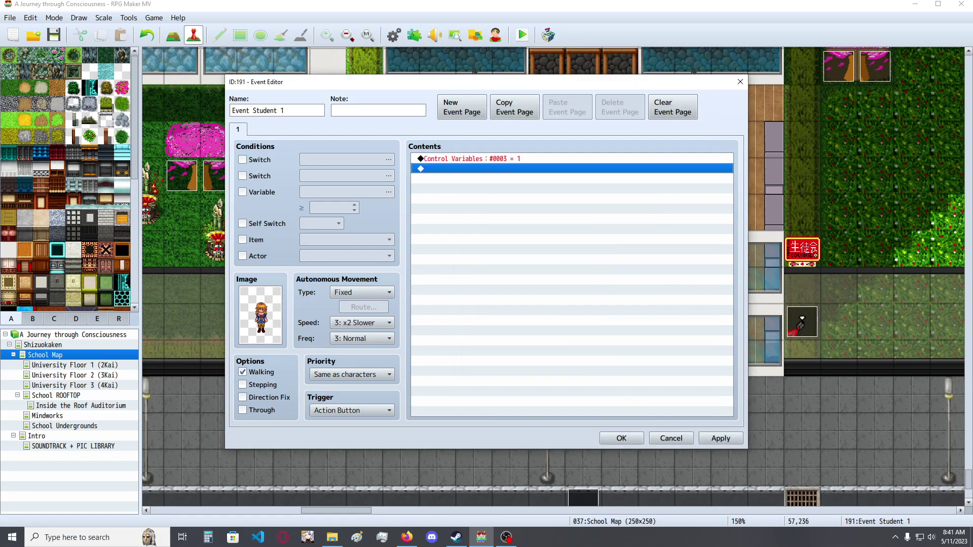
pyautogui.click(621, 439)
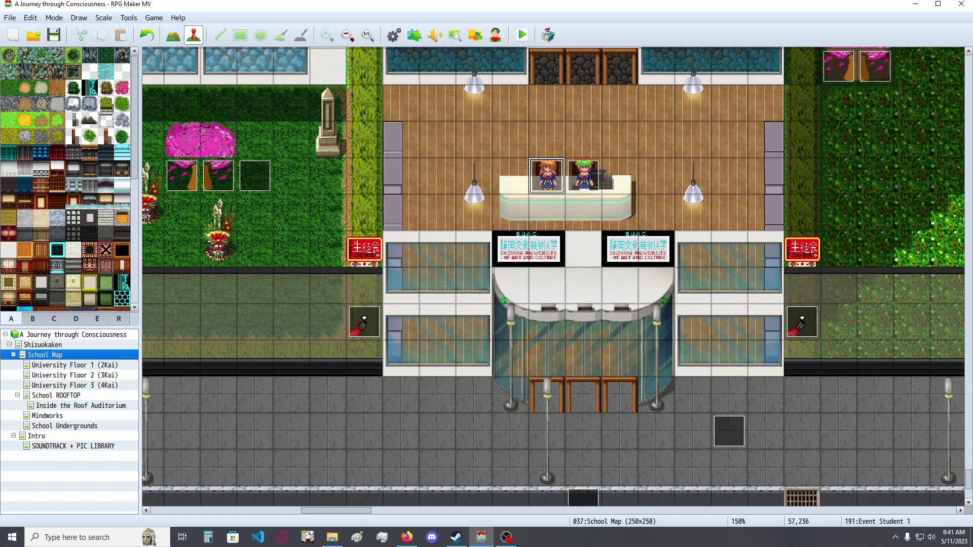
# Step: Delete the Control Variables command for Nora_choice from the Event Student 2 event
pyautogui.doubleClick(584, 175)
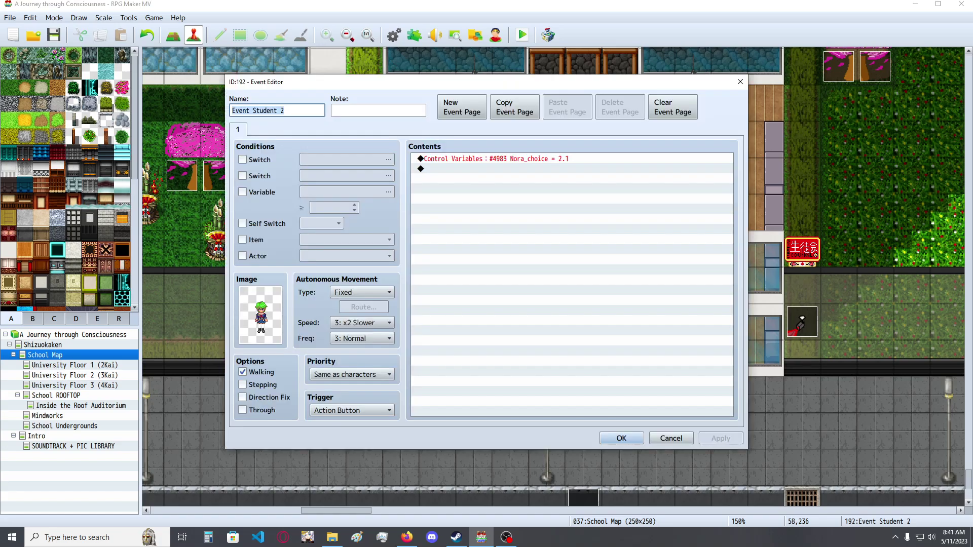
pyautogui.click(572, 159)
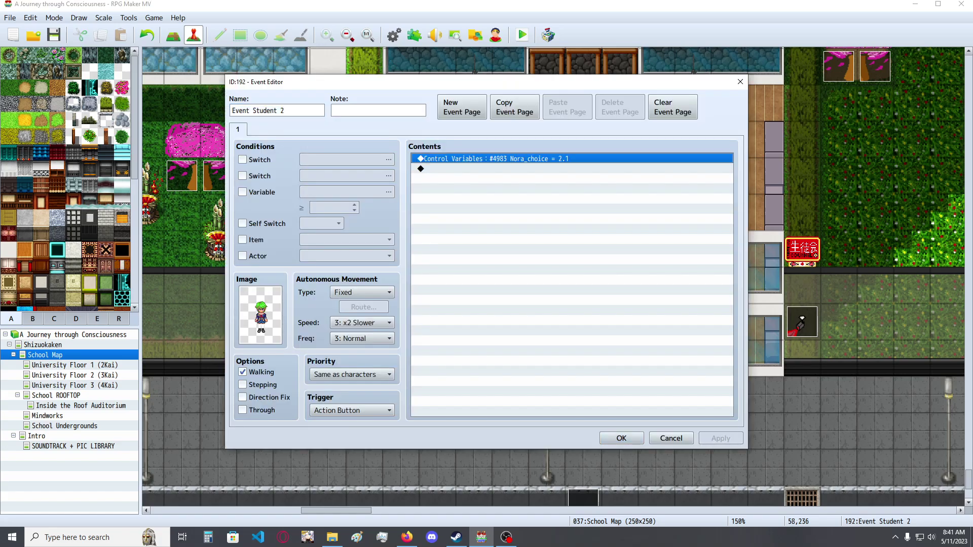
pyautogui.press('Delete')
# Step: Add a Control Variables command to Event Student 2 that sets variable 0004 to the constant 1, and save the event
pyautogui.press('Return')
pyautogui.click(508, 260)
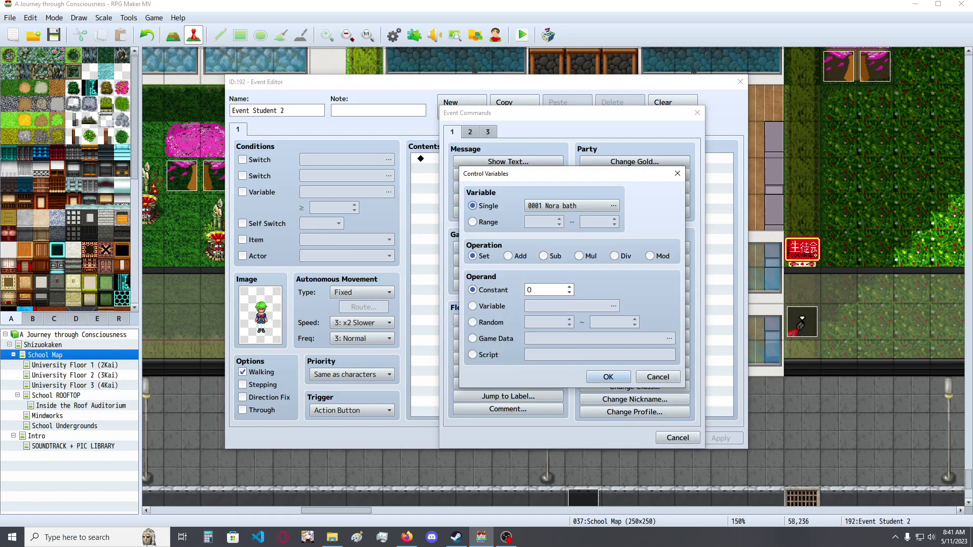
pyautogui.click(573, 206)
pyautogui.press('Down')
pyautogui.press('Return')
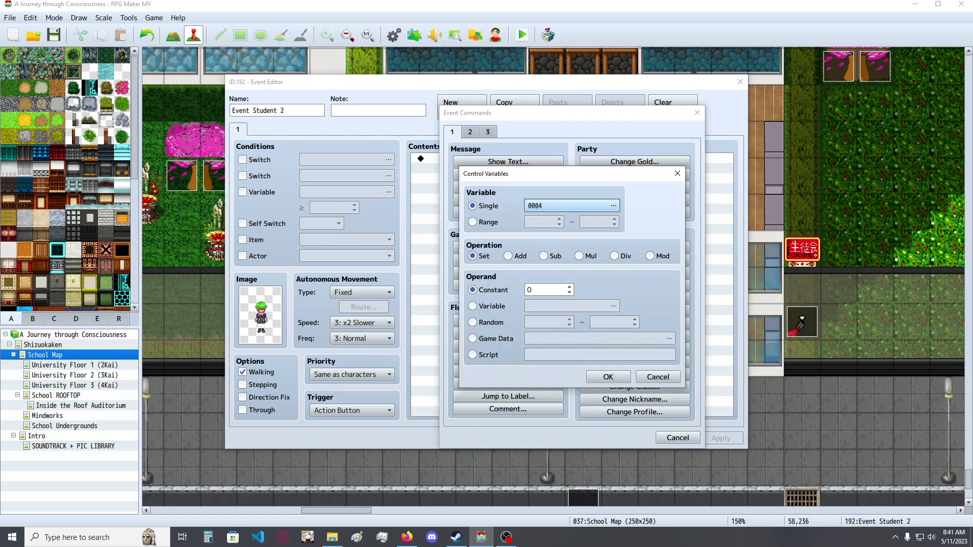
pyautogui.click(569, 287)
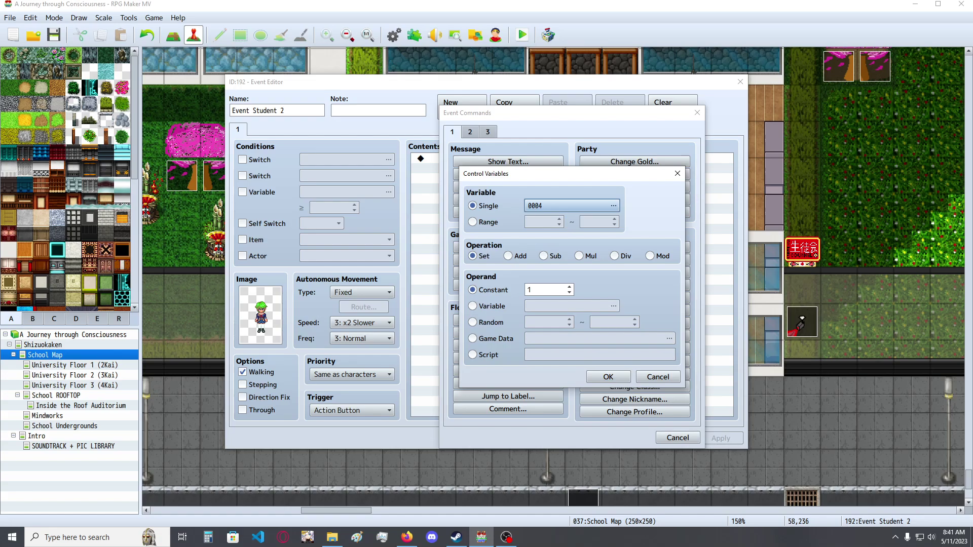
pyautogui.press('Return')
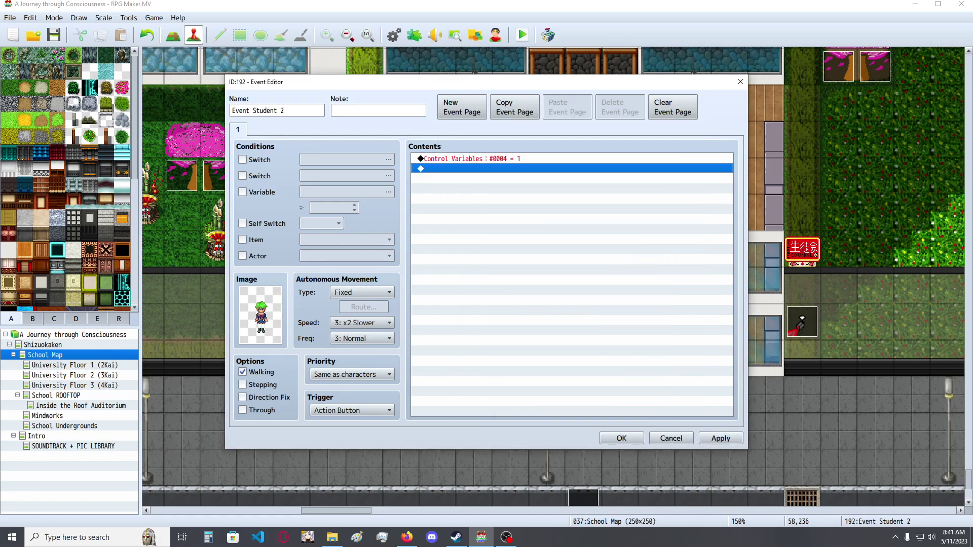
pyautogui.press('Return')
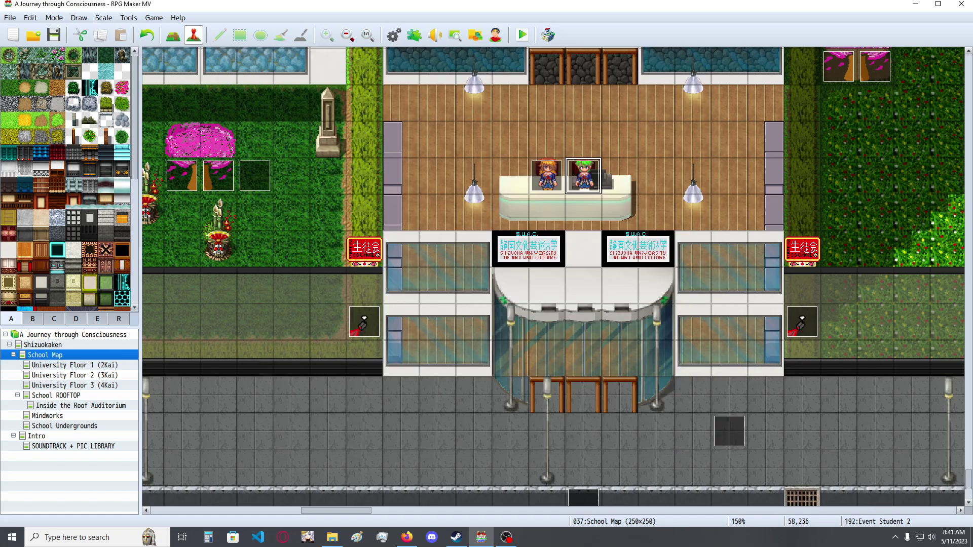
# Step: Examine the variable list from Event Student 1's Control Variables command, including the 4981–5000 range, and close the event without changes
pyautogui.doubleClick(547, 176)
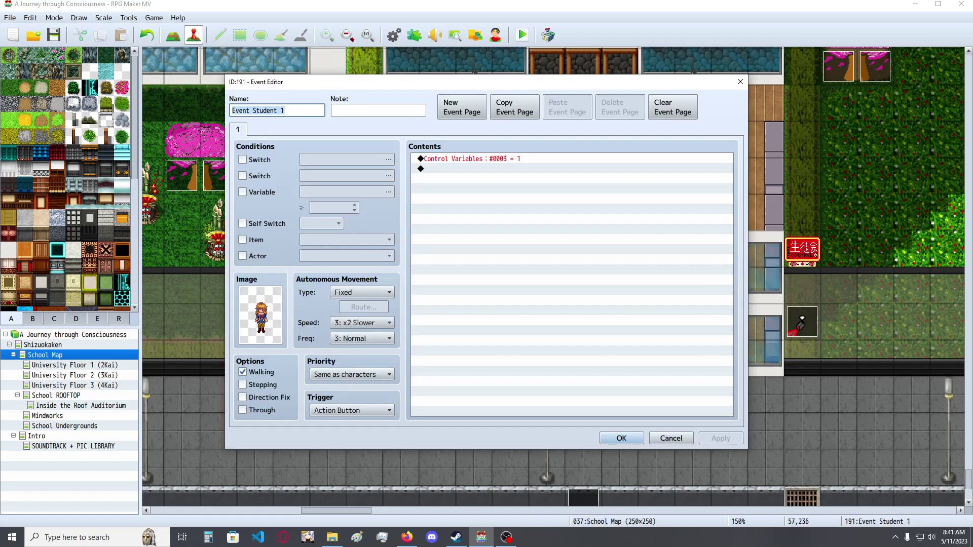
pyautogui.click(547, 159)
pyautogui.press('Return')
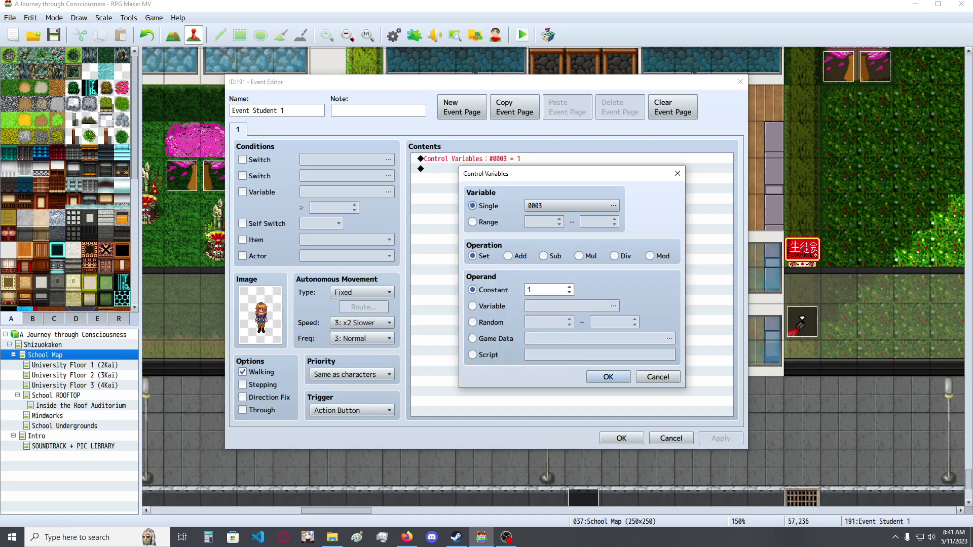
pyautogui.click(572, 205)
pyautogui.press('Down')
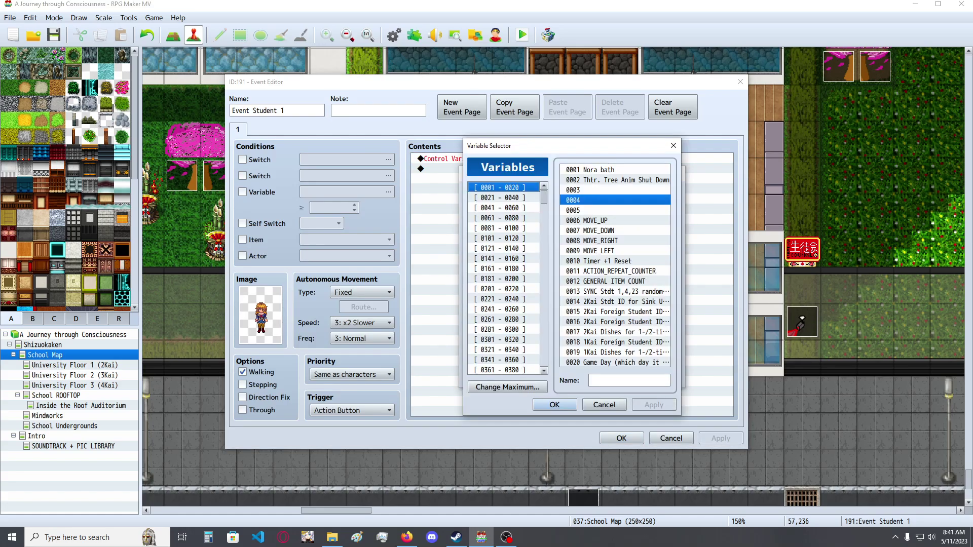
pyautogui.moveTo(544, 197); pyautogui.dragTo(543, 361)
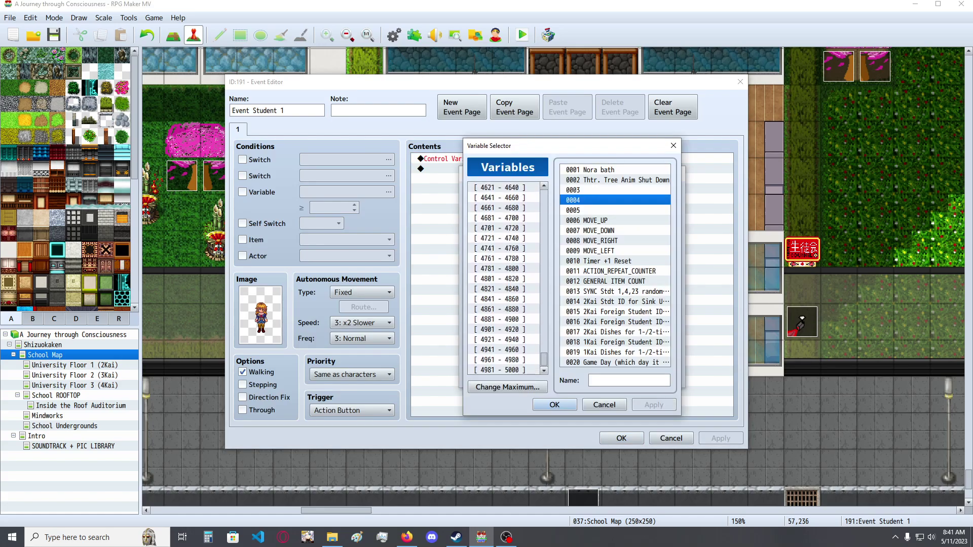
pyautogui.click(504, 370)
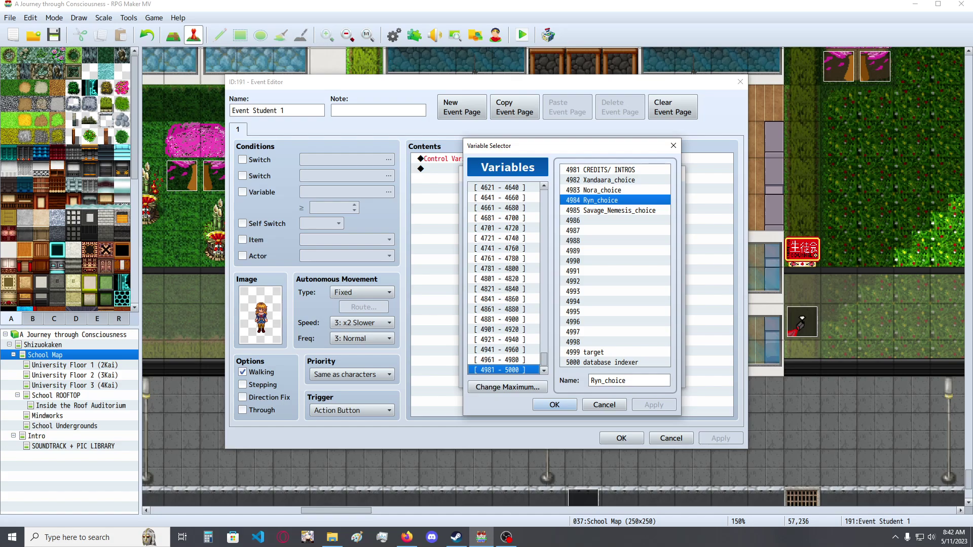
pyautogui.scroll(20, 507, 278)
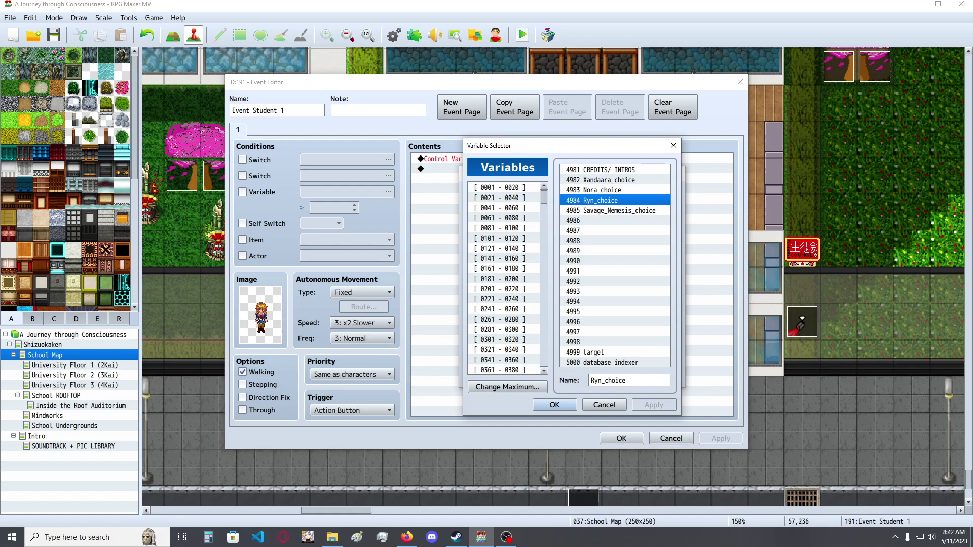
pyautogui.moveTo(544, 198)
pyautogui.mouseDown()
pyautogui.moveTo(544, 361)
pyautogui.moveTo(544, 195)
pyautogui.mouseUp()
pyautogui.click(673, 146)
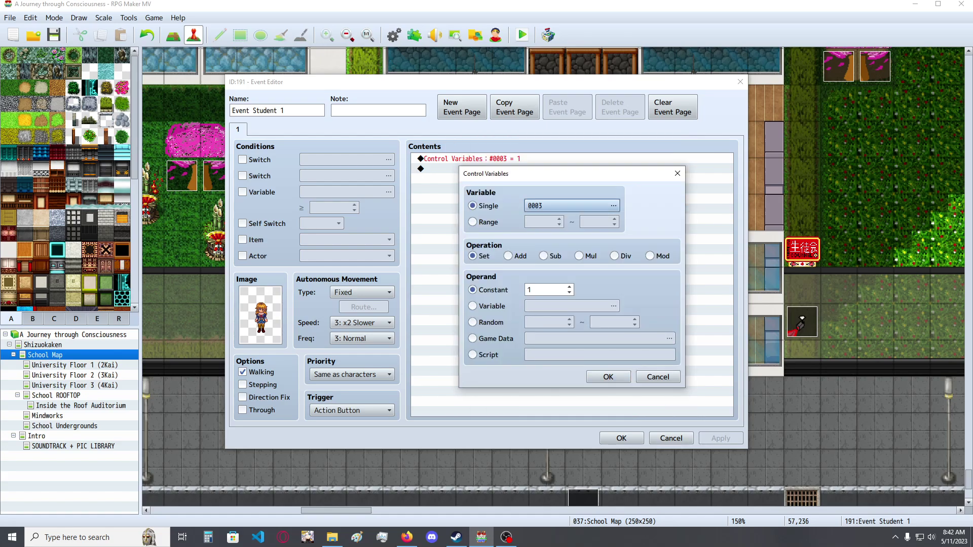
pyautogui.click(676, 171)
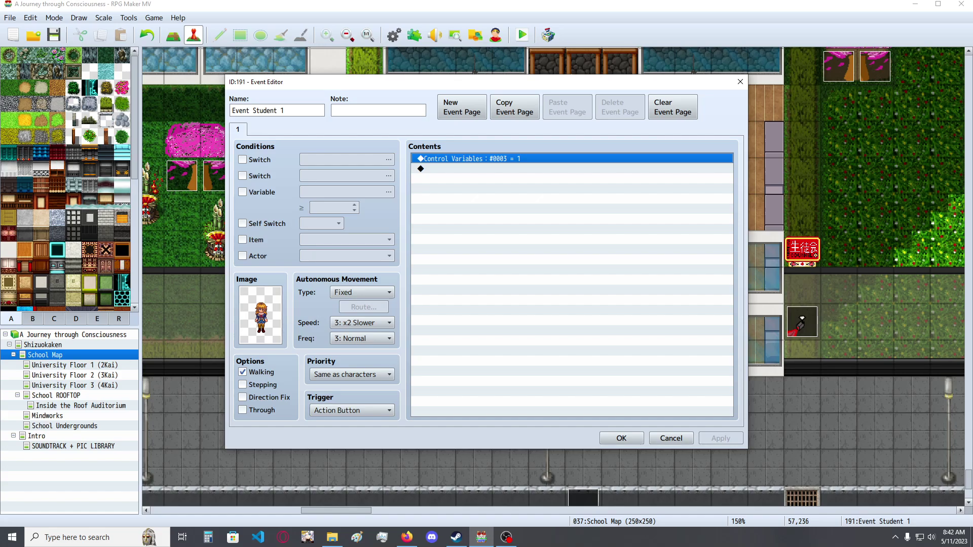
pyautogui.moveTo(553, 87); pyautogui.dragTo(587, 98)
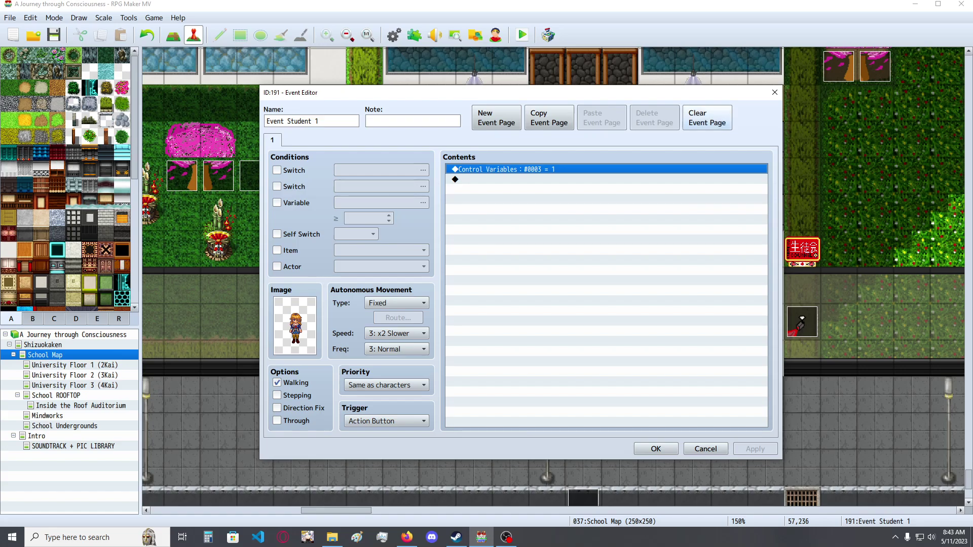
pyautogui.click(774, 92)
# Step: Change Event Student 1's Control Variables command to set variable 0003 through a Script operand of 1.1, and save the event
pyautogui.click(583, 176)
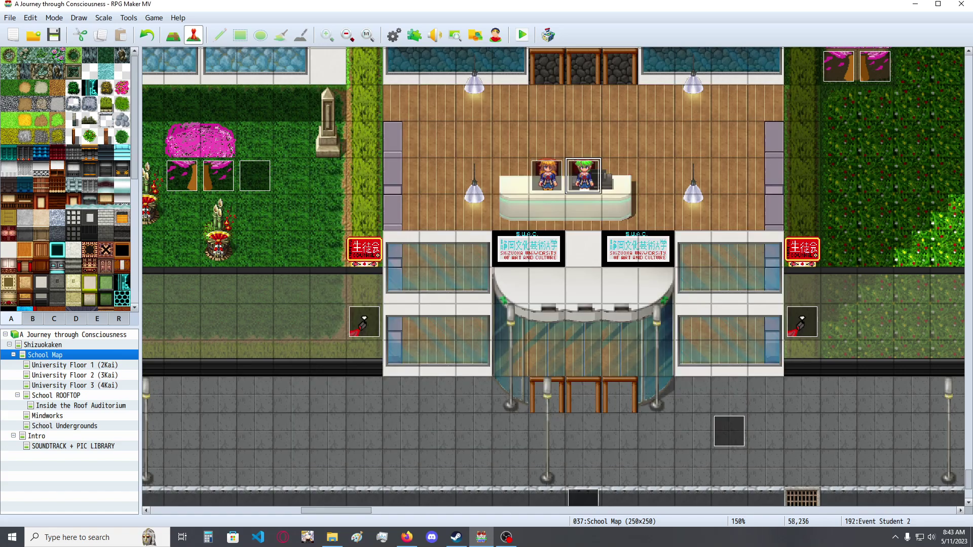
pyautogui.click(547, 176)
pyautogui.doubleClick(547, 176)
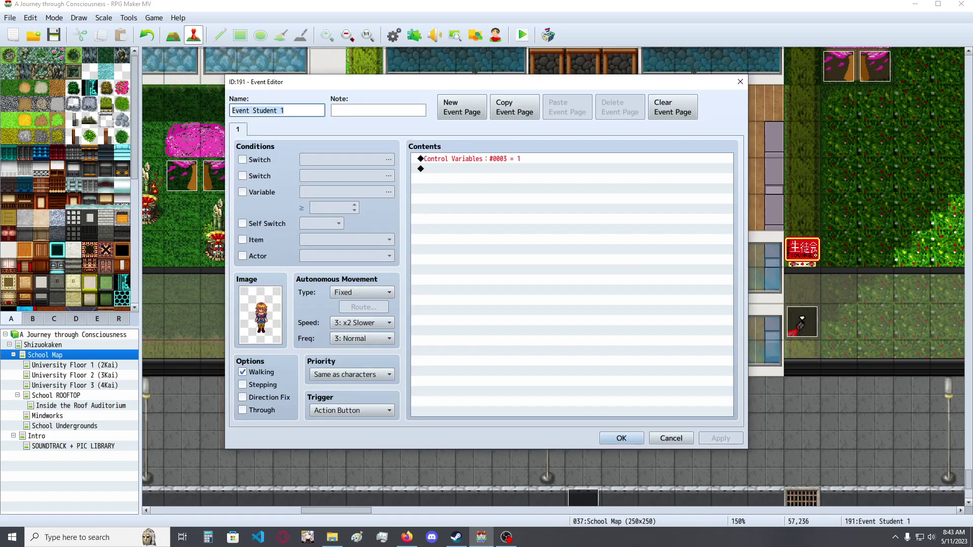
pyautogui.click(538, 158)
pyautogui.press('Return')
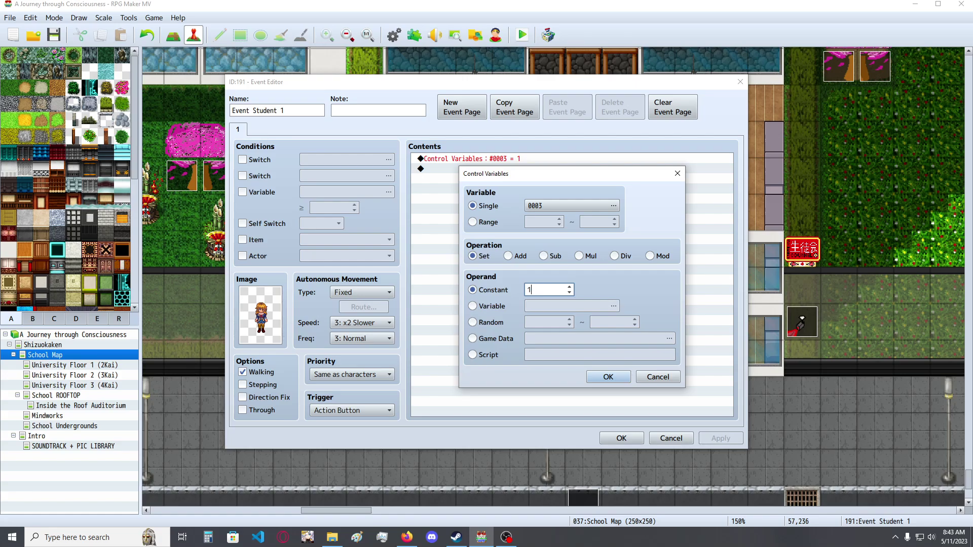
pyautogui.doubleClick(531, 290)
pyautogui.click(532, 290)
pyautogui.click(473, 355)
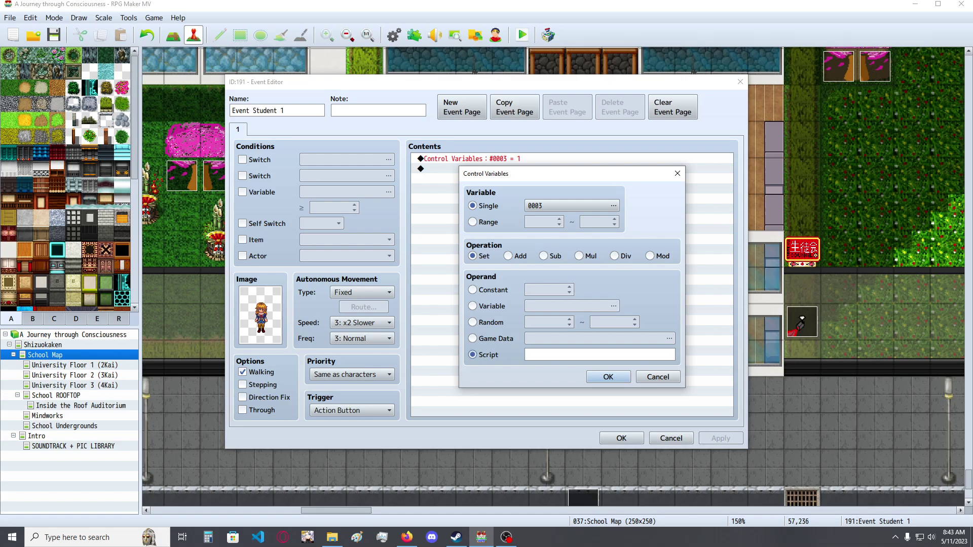
pyautogui.click(552, 355)
pyautogui.write('1.1')
pyautogui.press('Return')
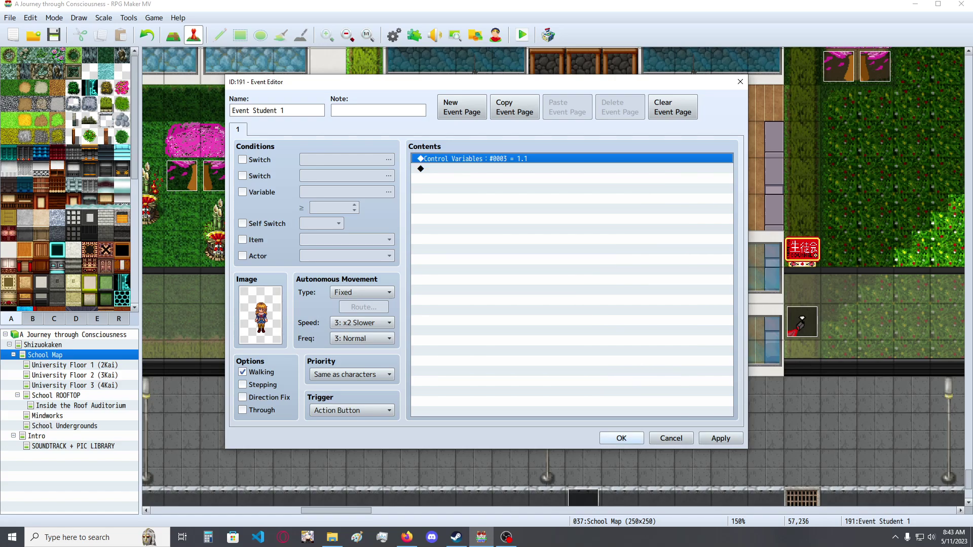
pyautogui.click(622, 438)
# Step: Retarget the Control Variables command in Event Student 2 to variable 0003
pyautogui.doubleClick(583, 176)
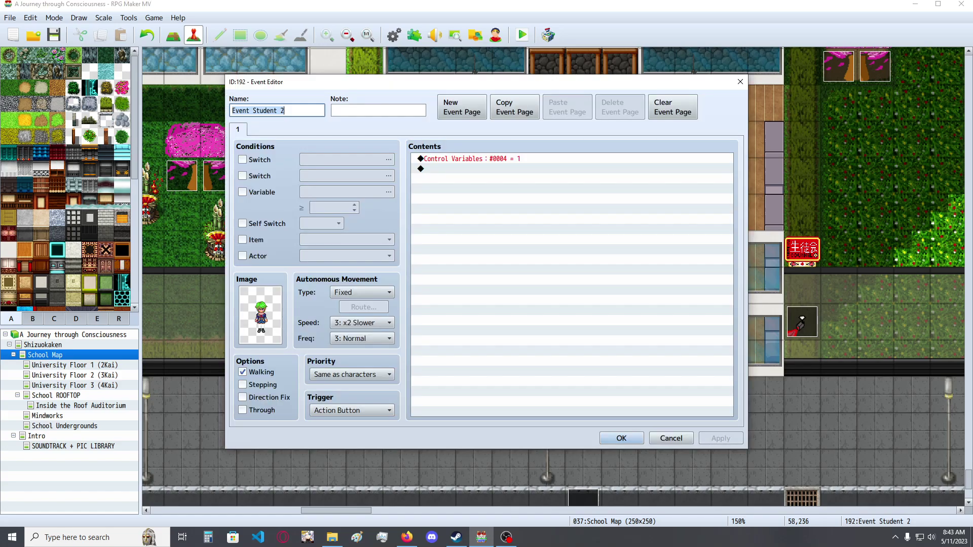
pyautogui.click(572, 159)
pyautogui.press('space')
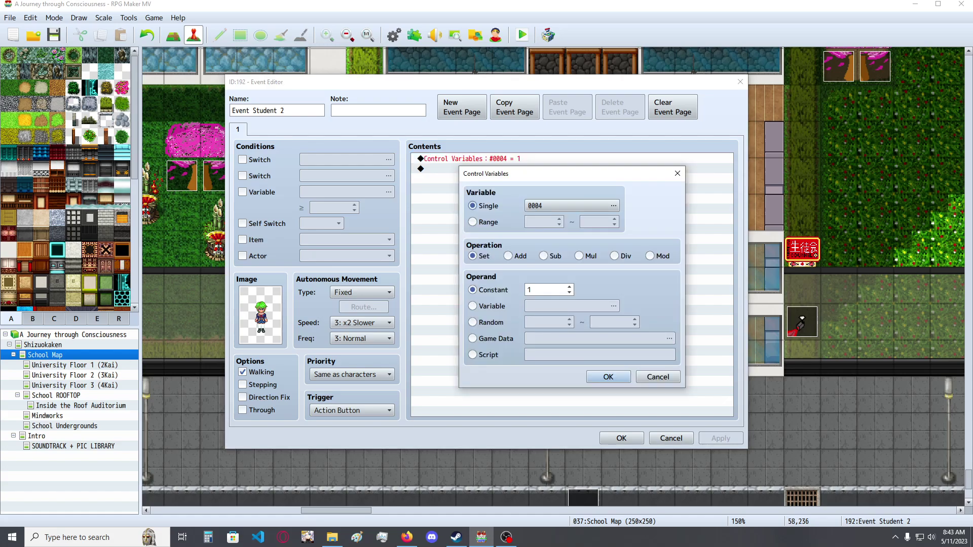
pyautogui.click(572, 206)
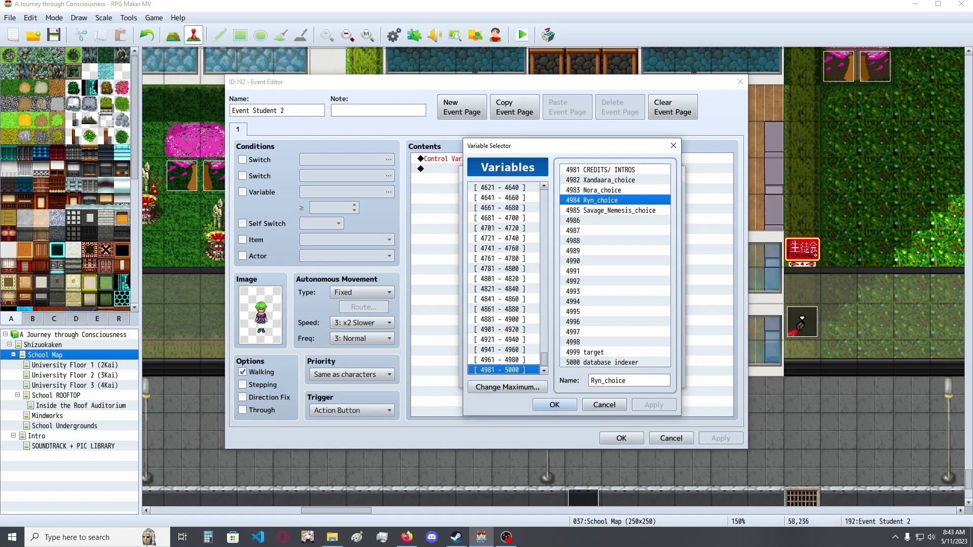
pyautogui.click(602, 190)
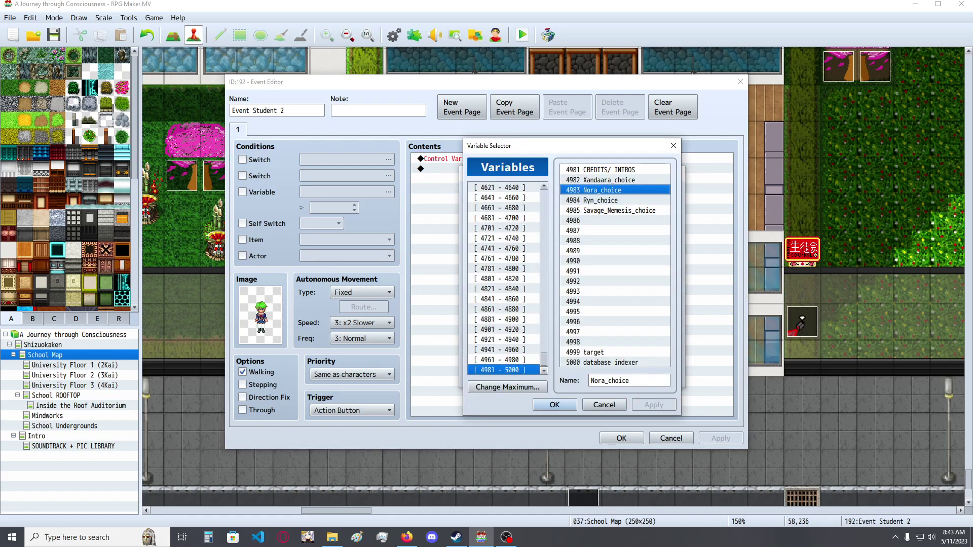
pyautogui.moveTo(543, 359); pyautogui.dragTo(544, 197)
pyautogui.click(500, 187)
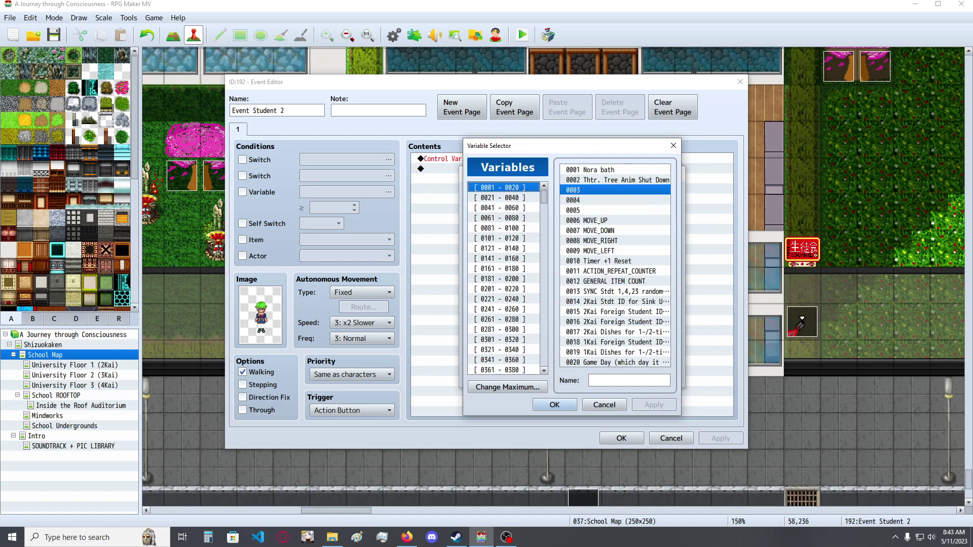
pyautogui.doubleClick(598, 190)
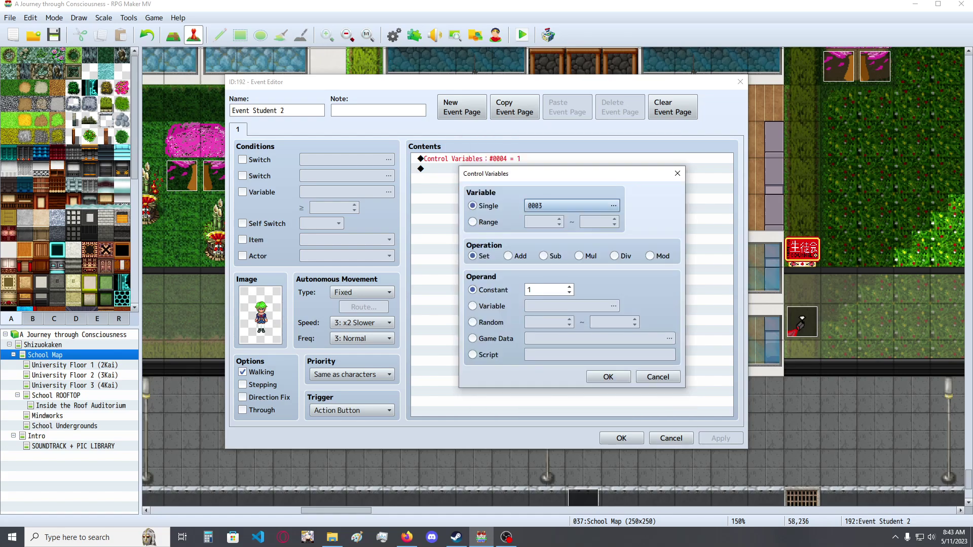
# Step: Give Event Student 2's Control Variables command a Script operand of 2.1, and save the event
pyautogui.click(473, 355)
pyautogui.click(600, 355)
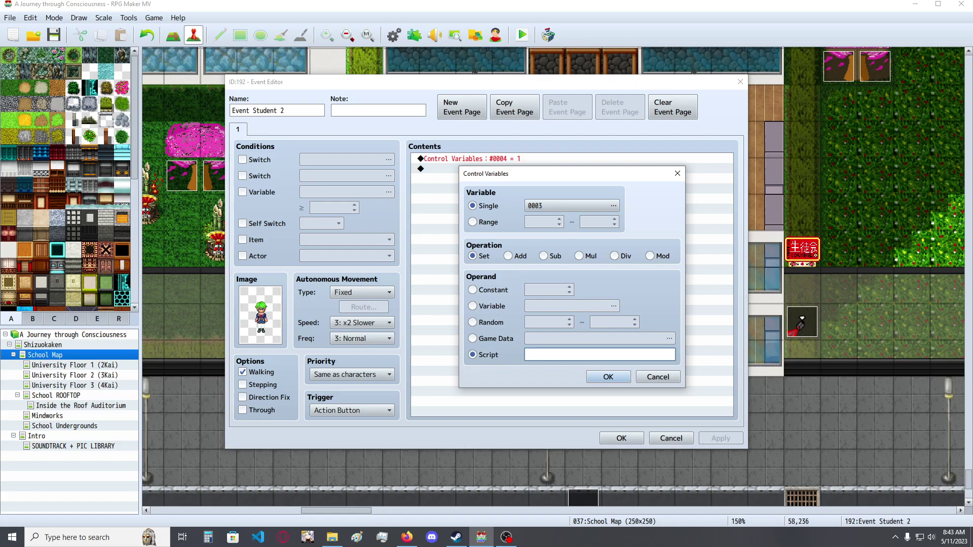
pyautogui.write('2.1')
pyautogui.press('Return')
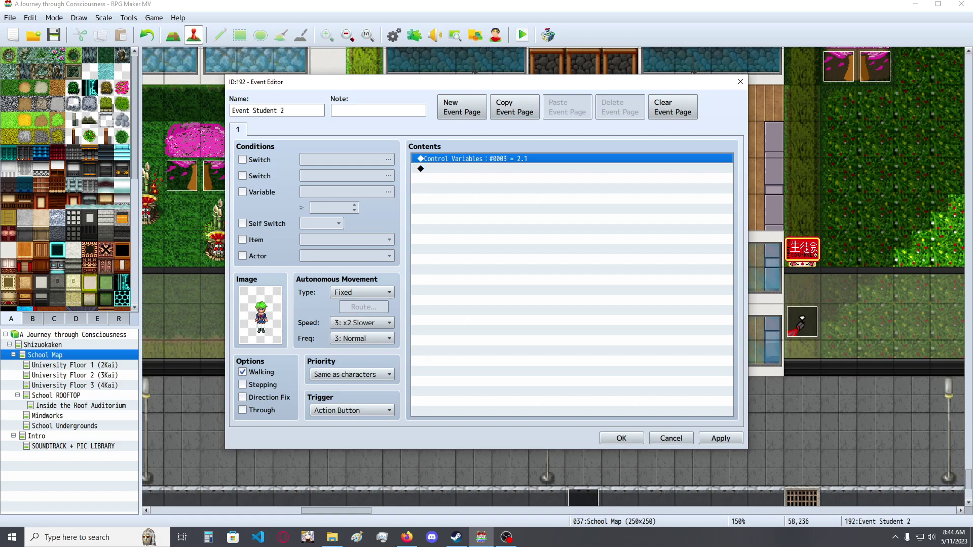
pyautogui.click(622, 438)
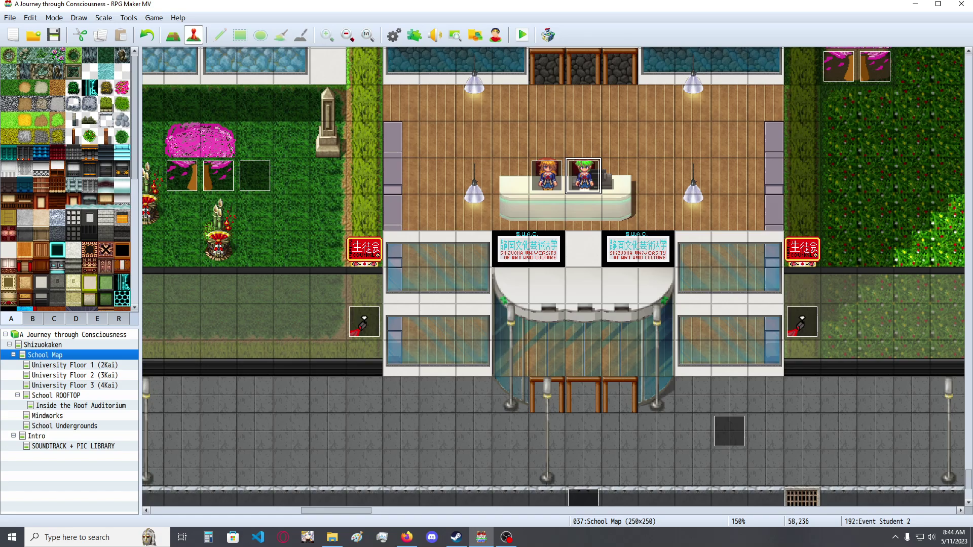
# Step: Reopen the Event Student 1 event and examine its Control Variables command
pyautogui.doubleClick(547, 176)
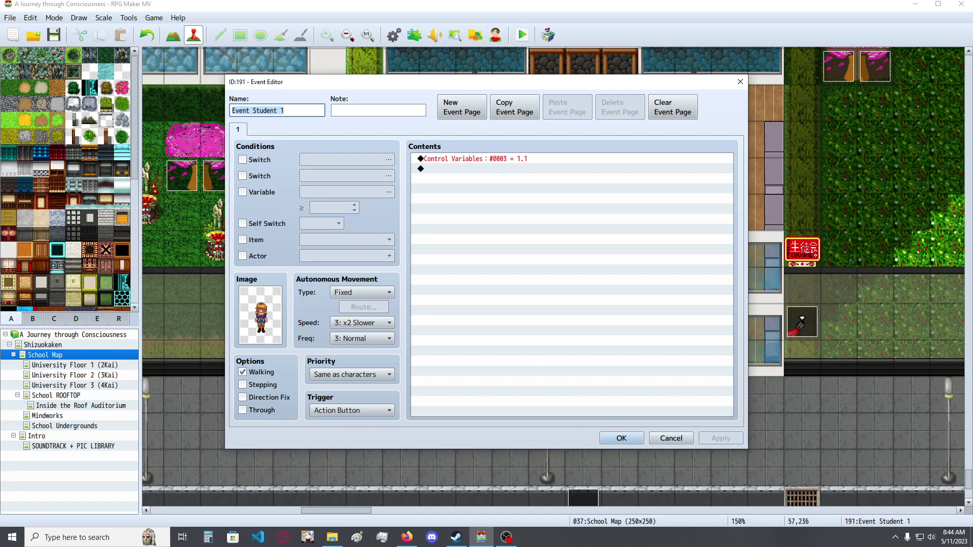
pyautogui.click(741, 82)
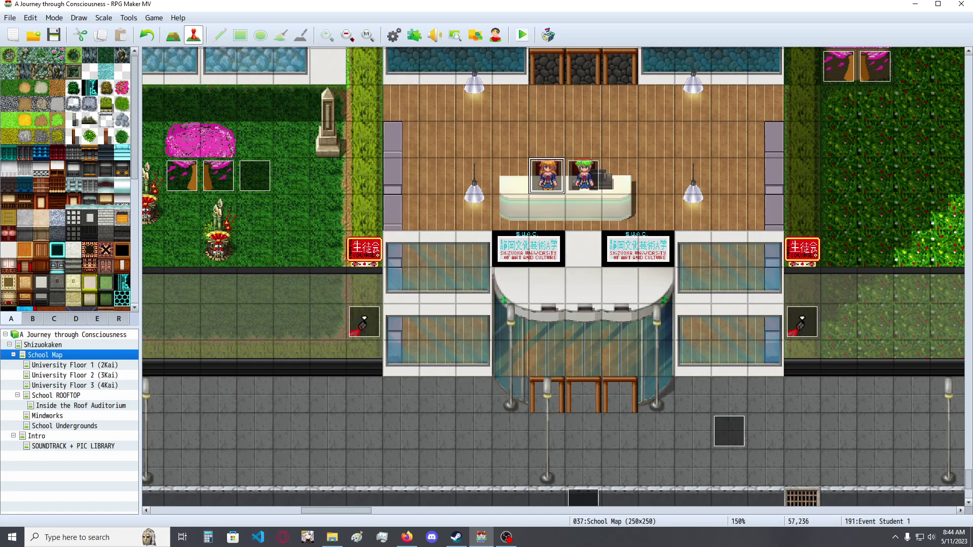
pyautogui.press('Return')
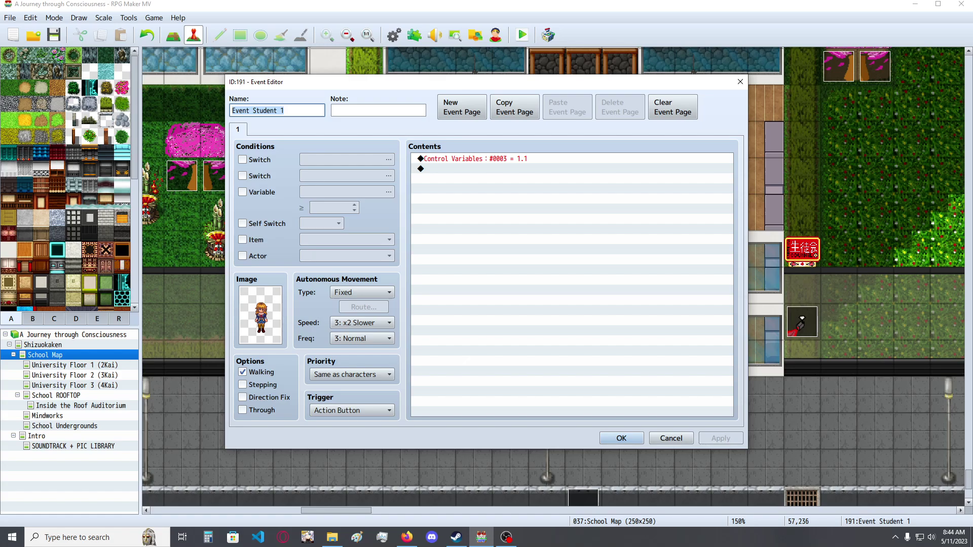
pyautogui.click(507, 158)
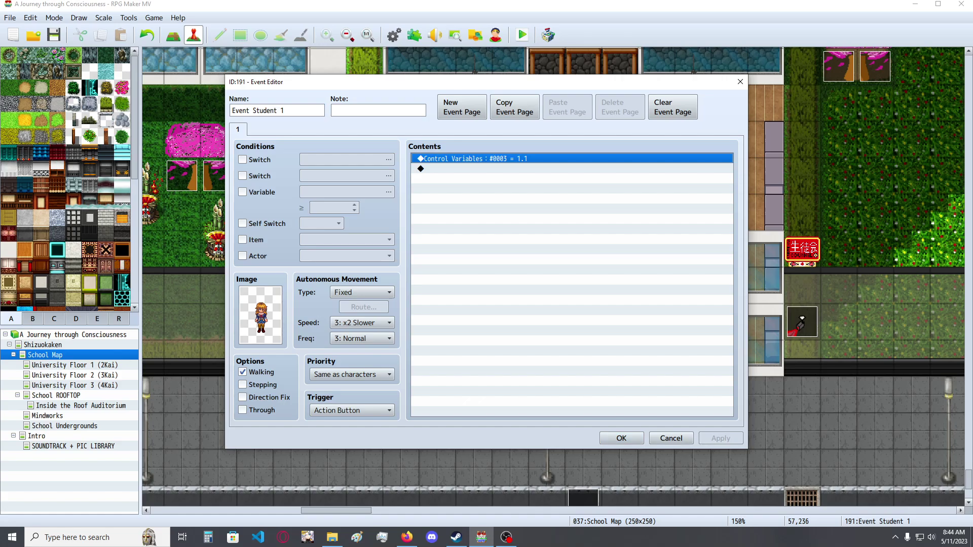
pyautogui.click(260, 315)
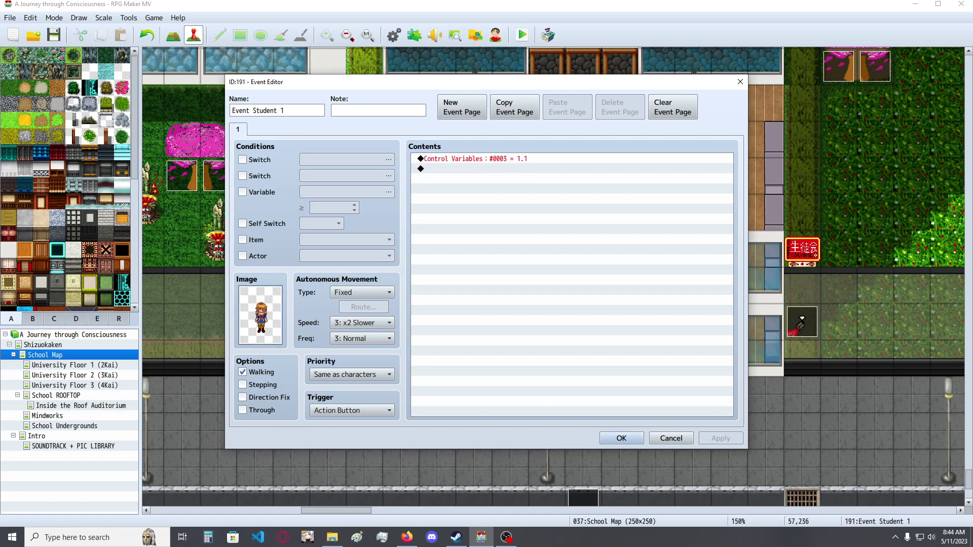
pyautogui.click(506, 169)
pyautogui.click(507, 159)
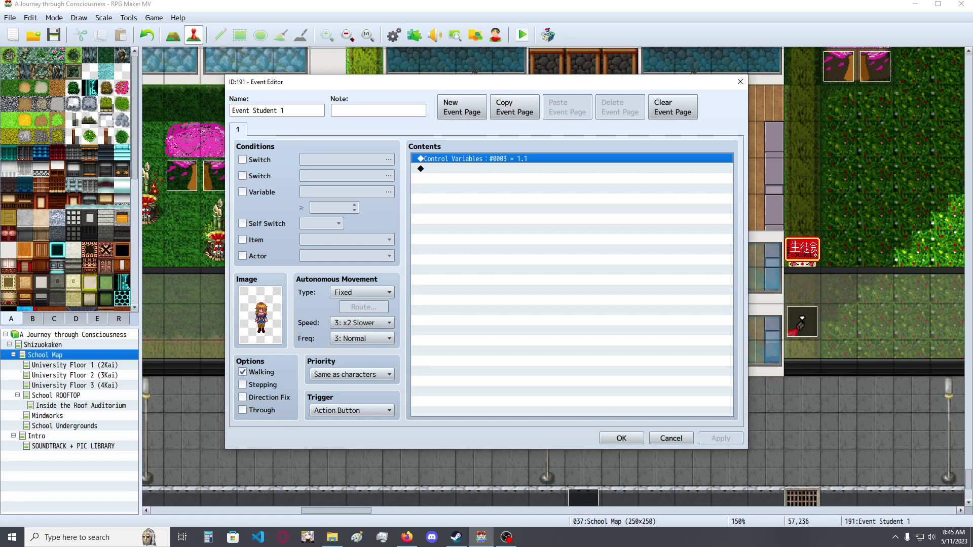
# Step: Add a Conditional Branch below the Control Variables command with the script condition $gameVariables.value(3) == 1.1
pyautogui.click(572, 169)
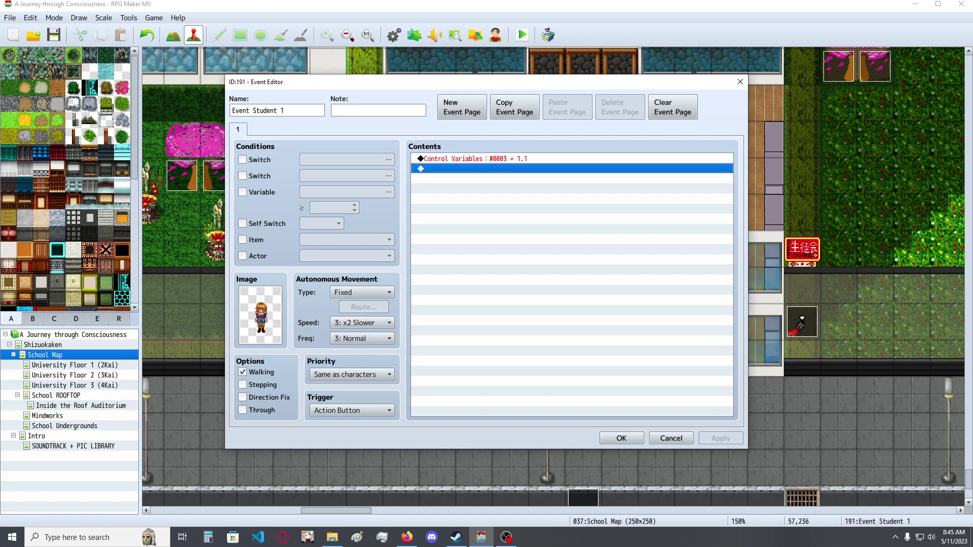
pyautogui.press('Return')
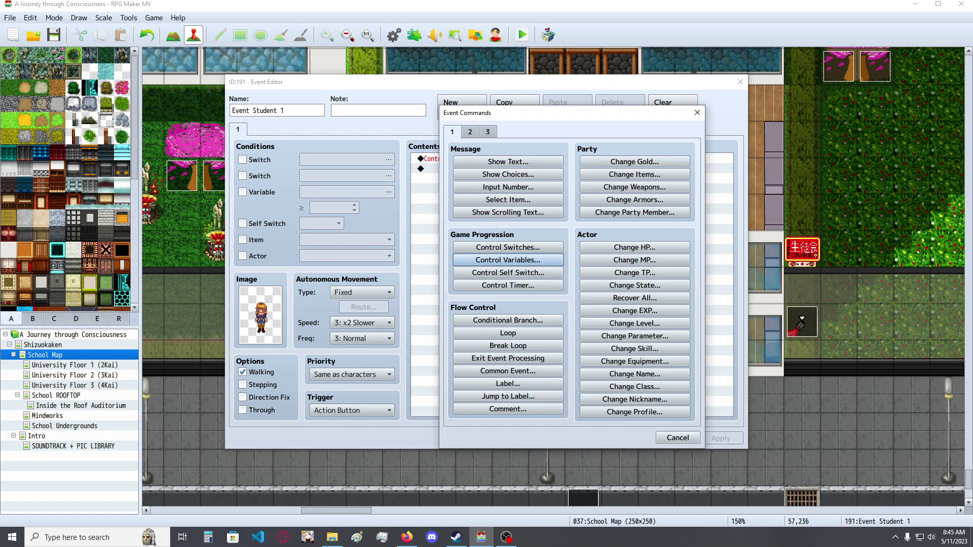
pyautogui.moveTo(531, 115); pyautogui.dragTo(186, 111)
pyautogui.click(170, 316)
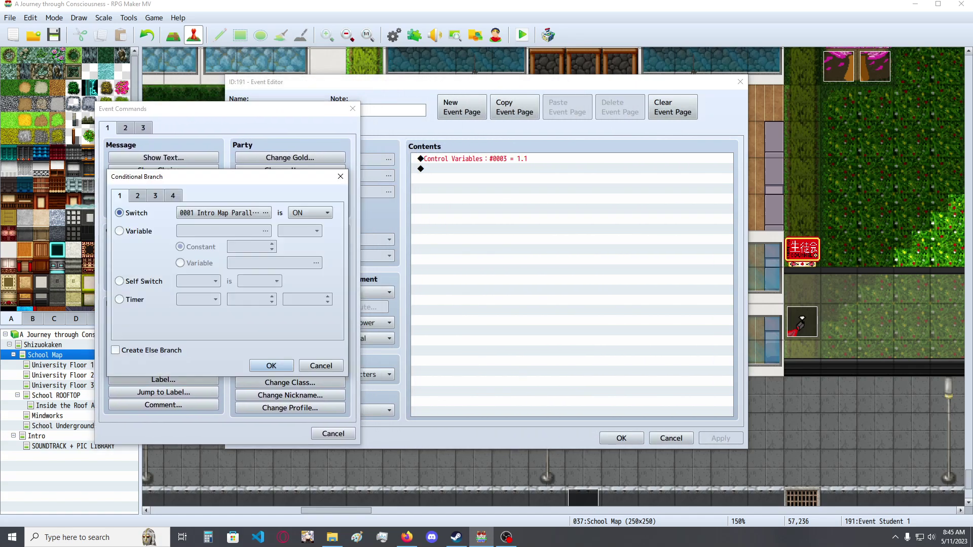
pyautogui.click(119, 231)
pyautogui.click(231, 246)
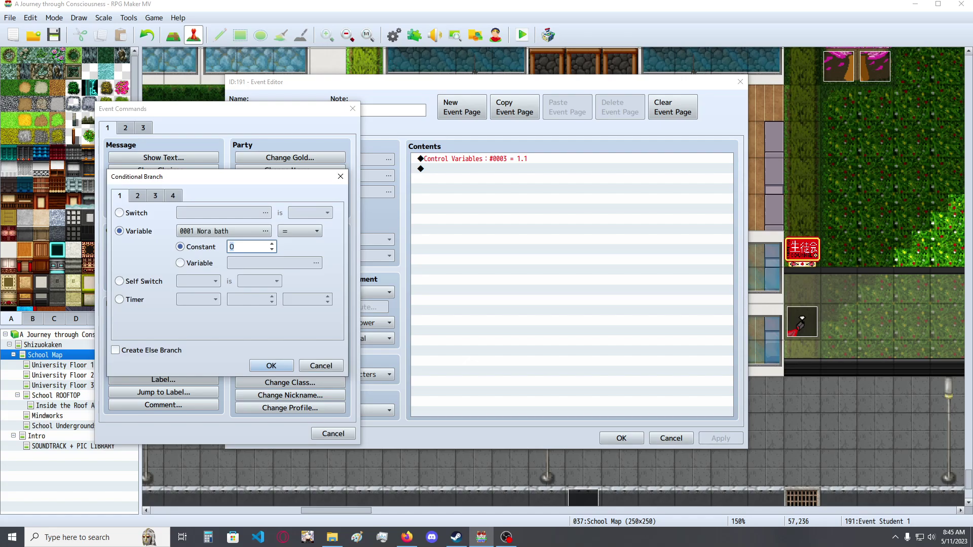
pyautogui.click(173, 196)
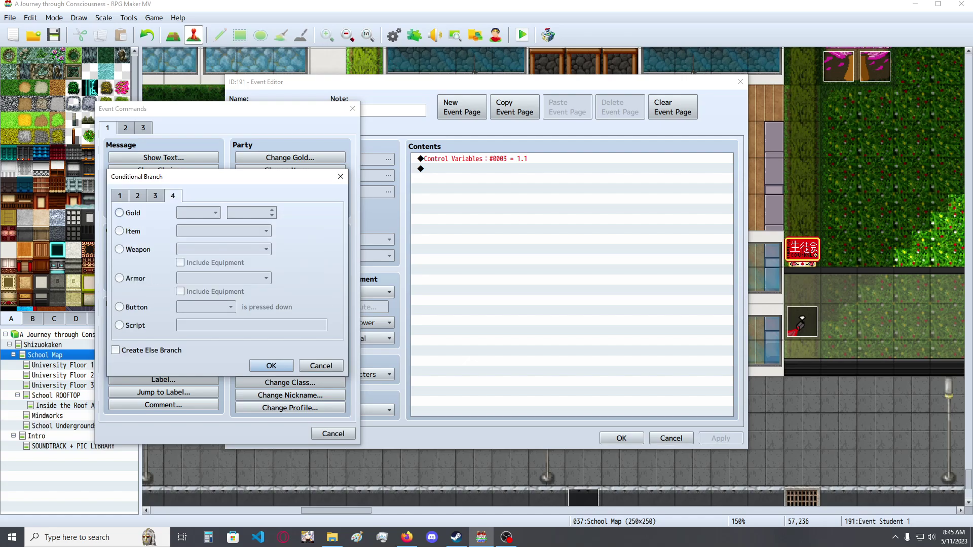
pyautogui.click(120, 325)
pyautogui.click(252, 325)
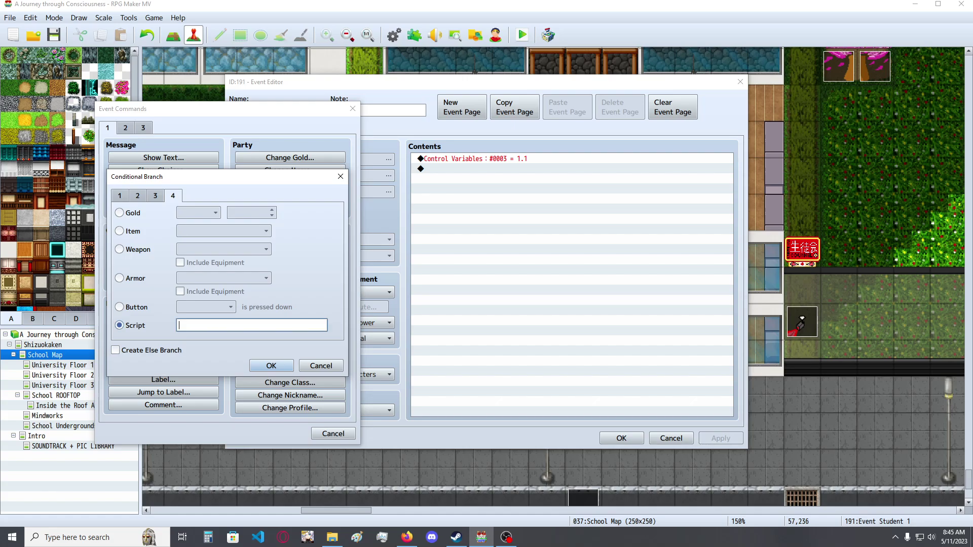
pyautogui.write('$gameVariables.value(3) == 1.1')
pyautogui.press('Return')
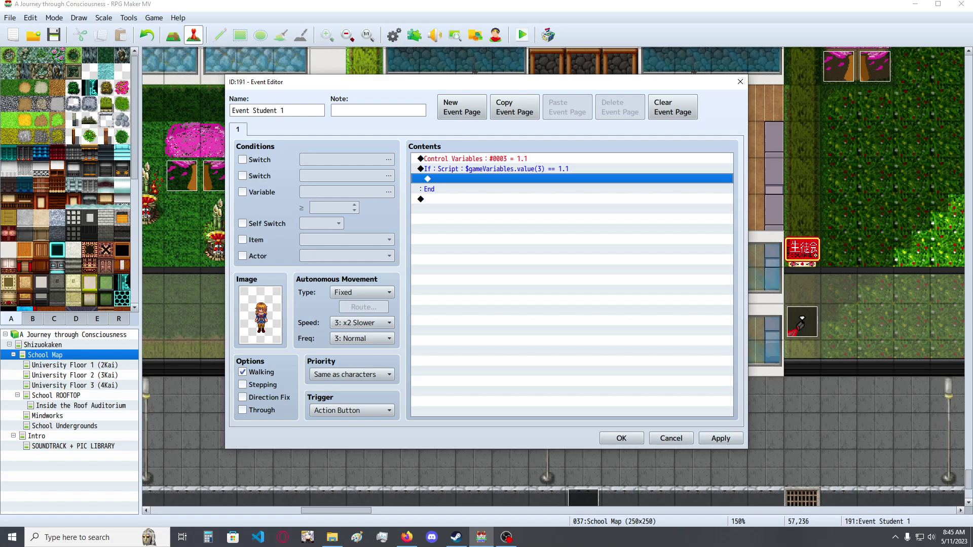
# Step: Duplicate the conditional branch twice below the original in Event Student 1
pyautogui.click(496, 169)
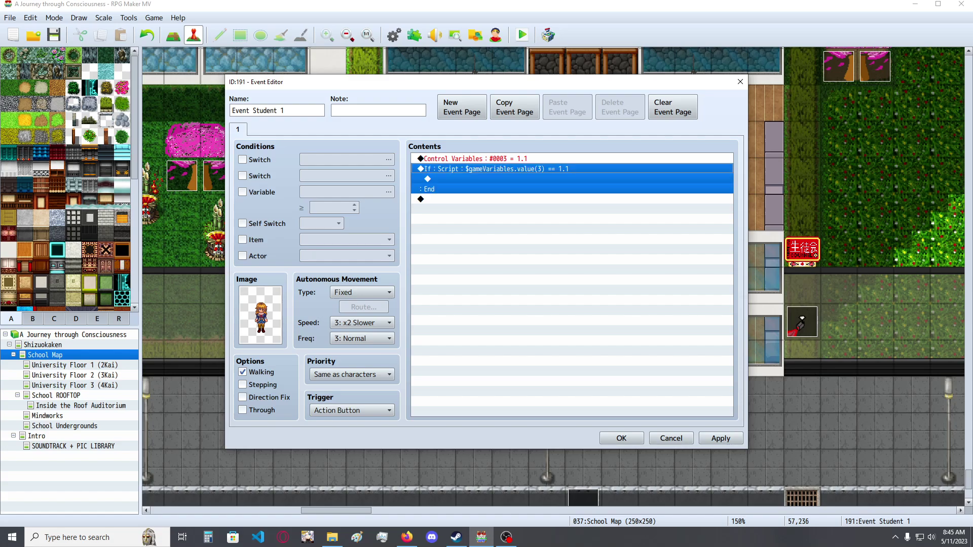
pyautogui.click(497, 159)
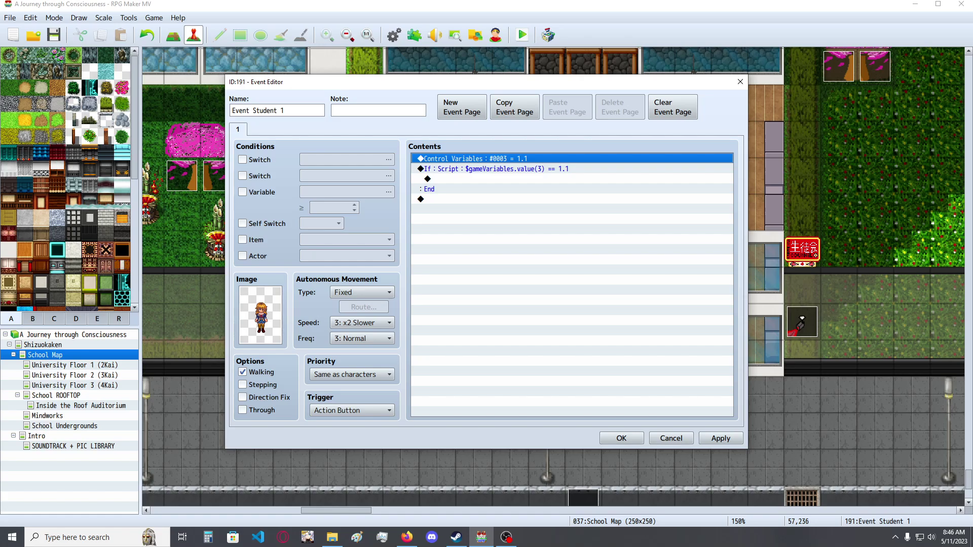
pyautogui.click(497, 169)
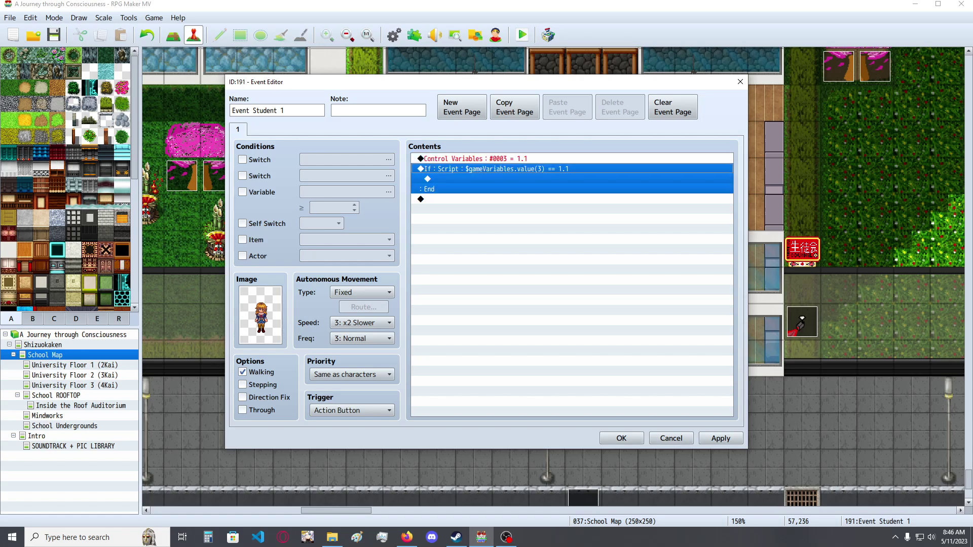
pyautogui.hotkey('ctrl', 'v')
pyautogui.hotkey('ctrl', 'v')
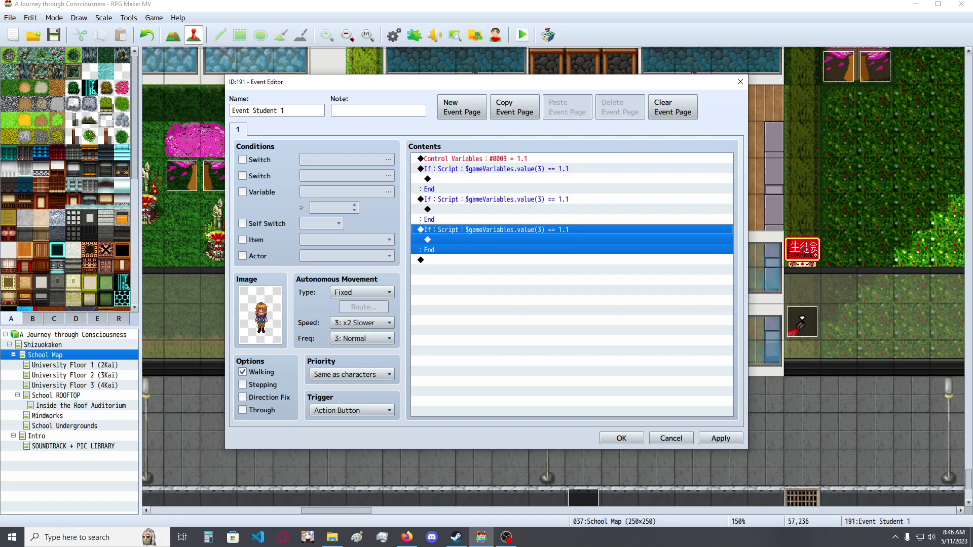
# Step: Change the second conditional branch's script condition to $gameVariables.value(3) == 1.2
pyautogui.click(497, 199)
pyautogui.press('space')
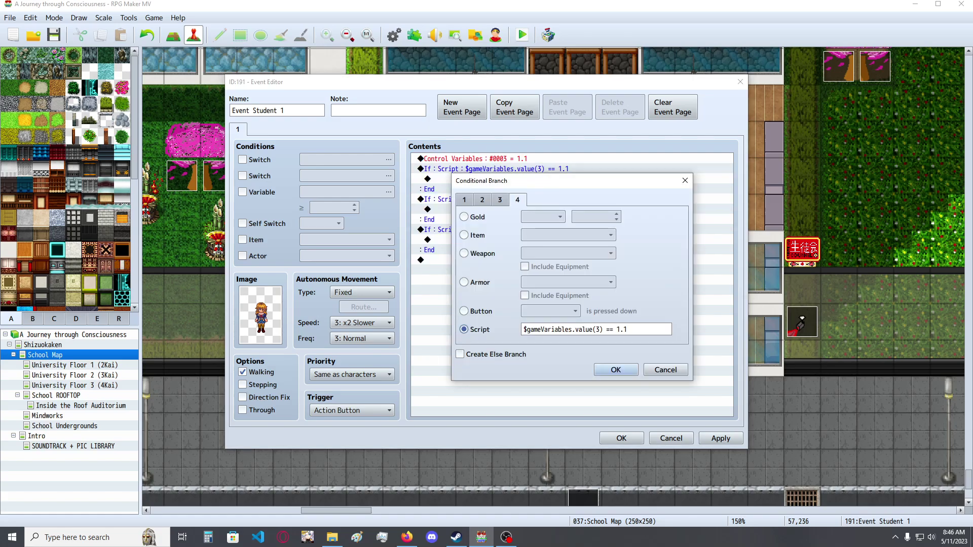
pyautogui.press('Tab')
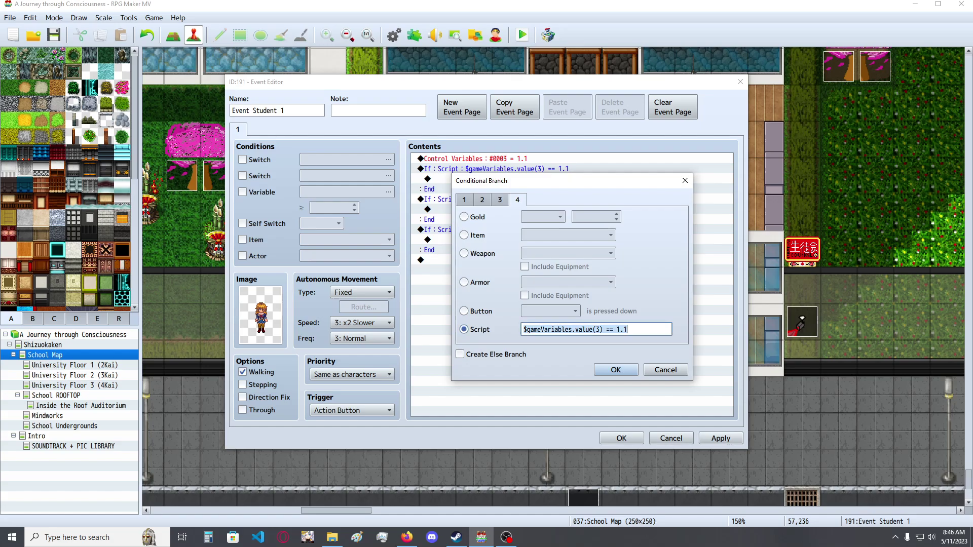
pyautogui.press('Right')
pyautogui.hotkey('shift', 'Left')
pyautogui.write('2')
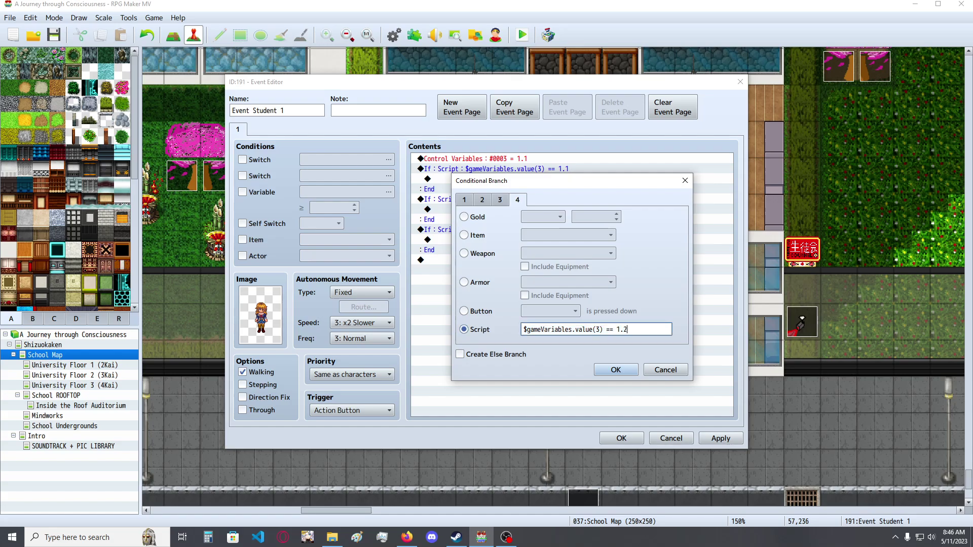
pyautogui.press('Return')
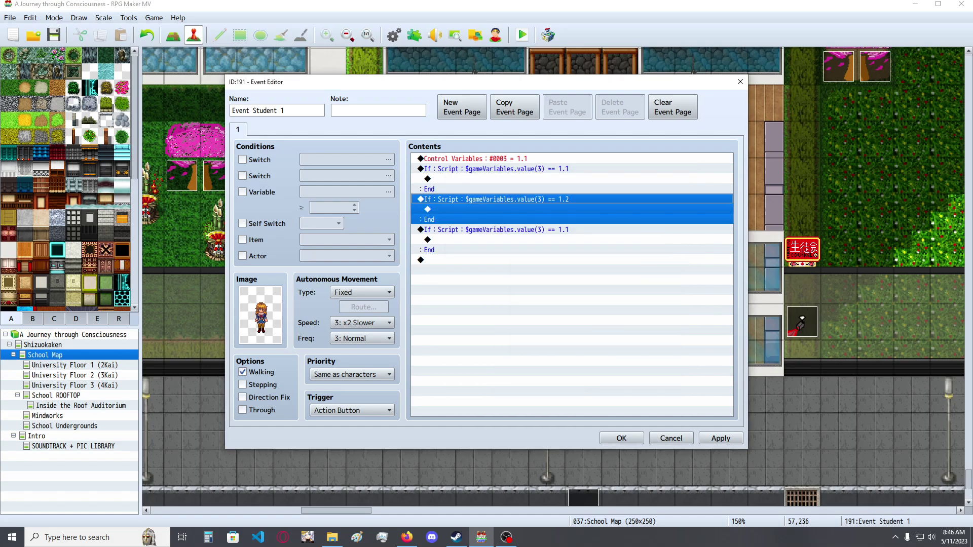
# Step: Change the third conditional branch's script condition to $gameVariables.value(3) == 1.3 and save the Event Student 1 event
pyautogui.click(517, 230)
pyautogui.press('Return')
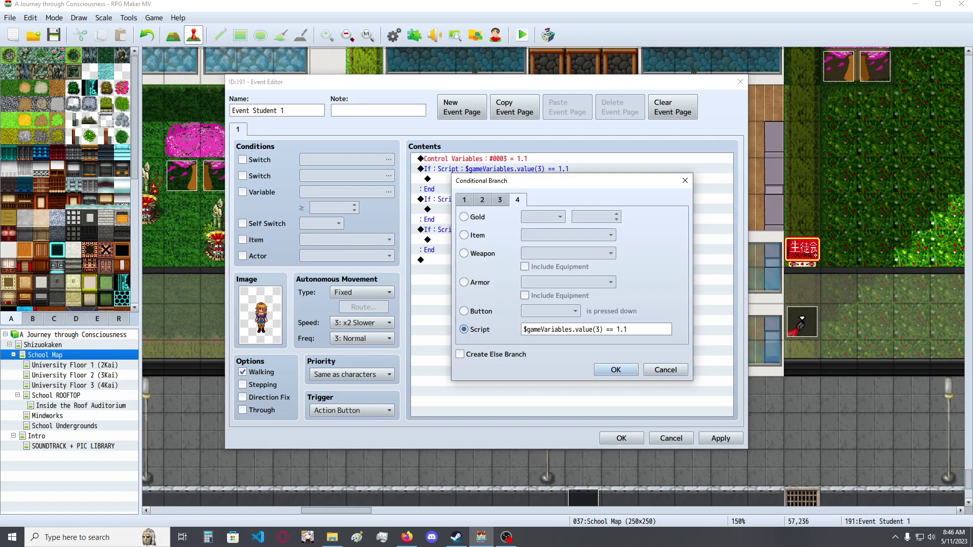
pyautogui.press('Tab')
pyautogui.press('Right')
pyautogui.hotkey('shift', 'Left')
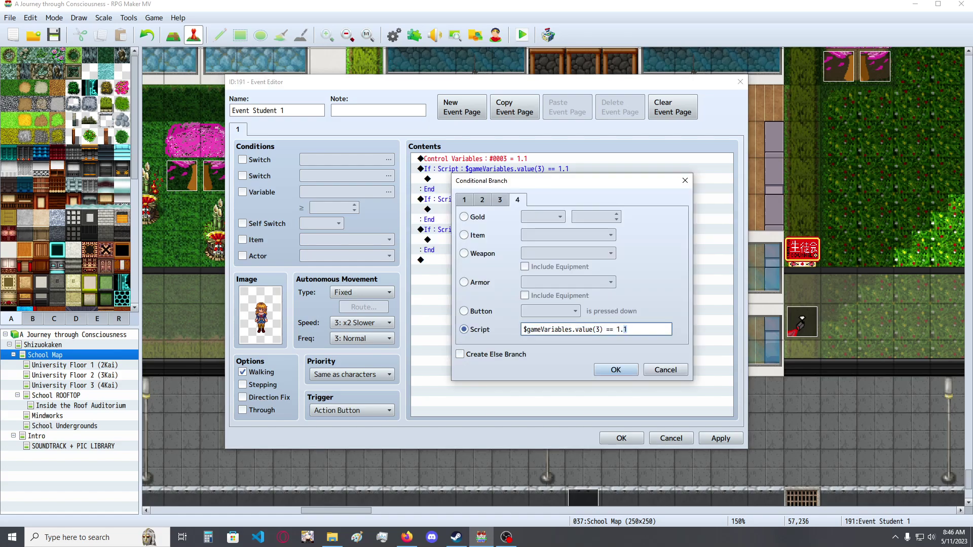
pyautogui.write('3')
pyautogui.press('Return')
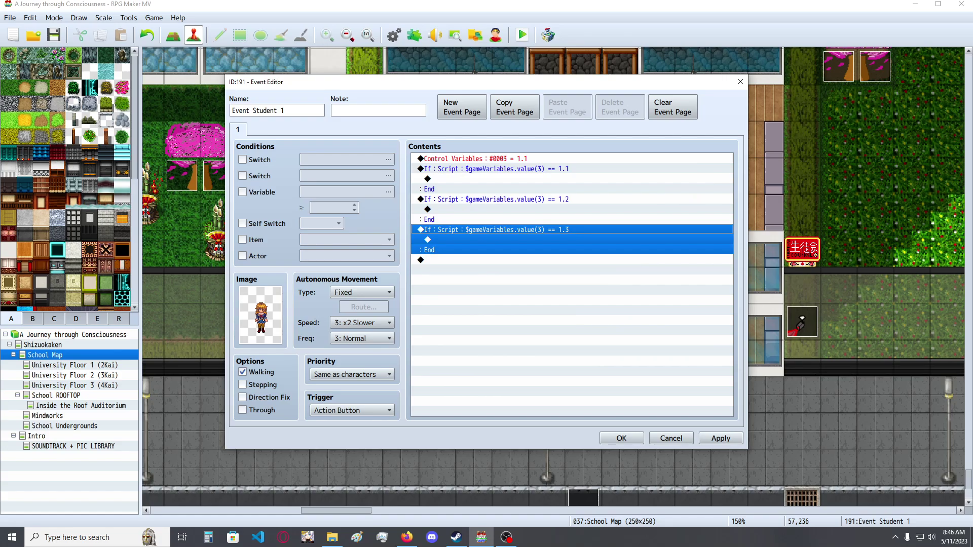
pyautogui.click(622, 438)
# Step: Open the Event Student 2 event and paste the copied conditional branch four times below its Control Variables command
pyautogui.doubleClick(583, 175)
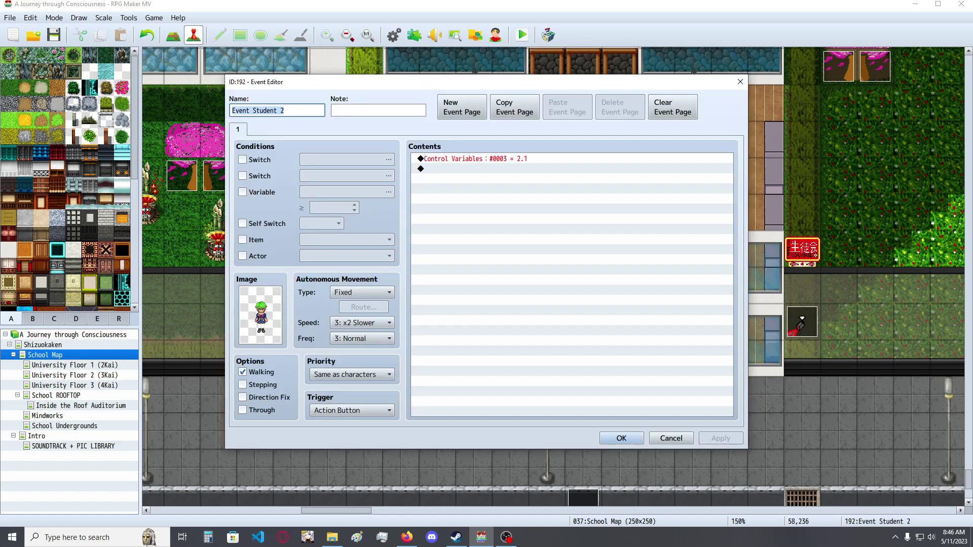
pyautogui.click(572, 159)
pyautogui.click(571, 169)
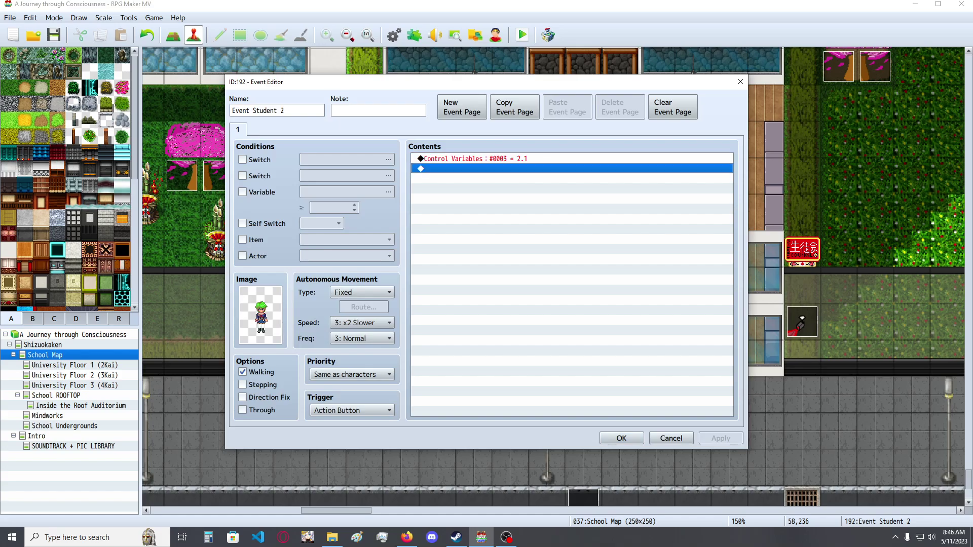
pyautogui.hotkey('ctrl', 'v')
pyautogui.hotkey('ctrl', 'v')
pyautogui.hotkey('ctrl', 'v')
pyautogui.hotkey('ctrl', 'v')
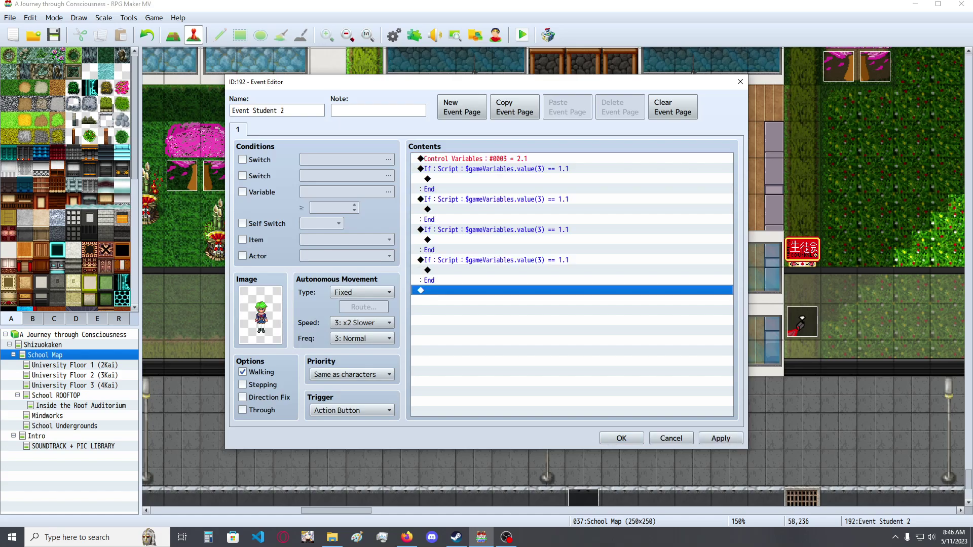
# Step: Change the first conditional branch's script condition in Event Student 2 to $gameVariables.value(3) == 2.1
pyautogui.click(571, 169)
pyautogui.doubleClick(571, 169)
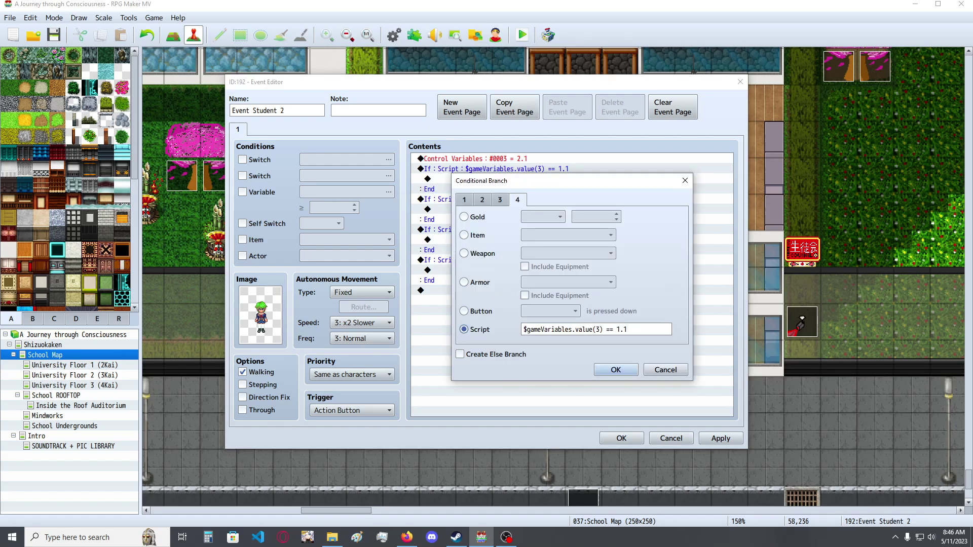
pyautogui.press('Tab')
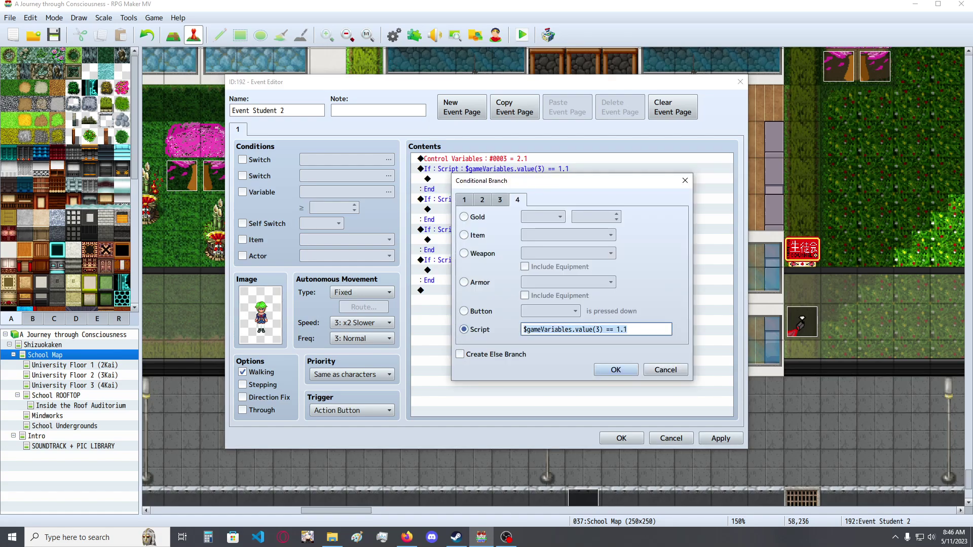
pyautogui.click(619, 330)
pyautogui.press('BackSpace')
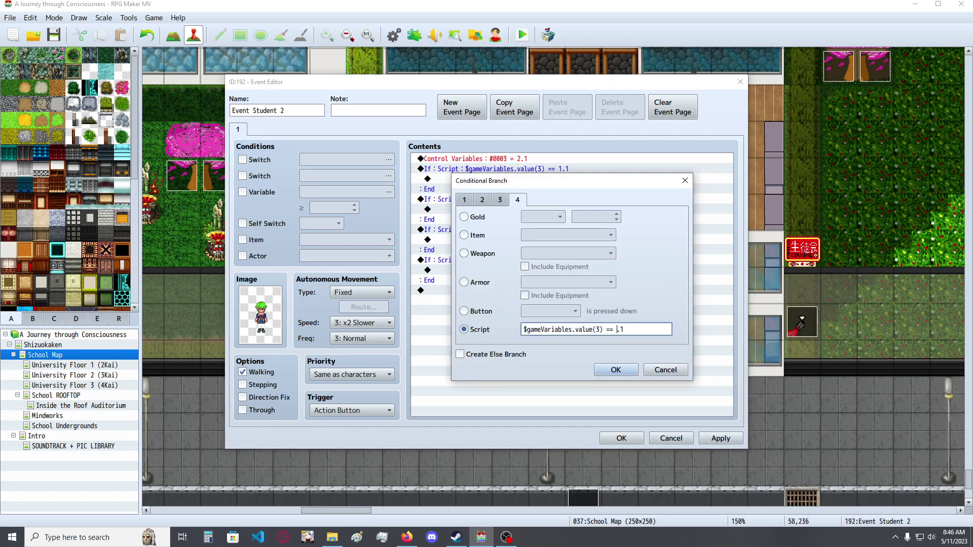
pyautogui.write('2')
pyautogui.click(616, 370)
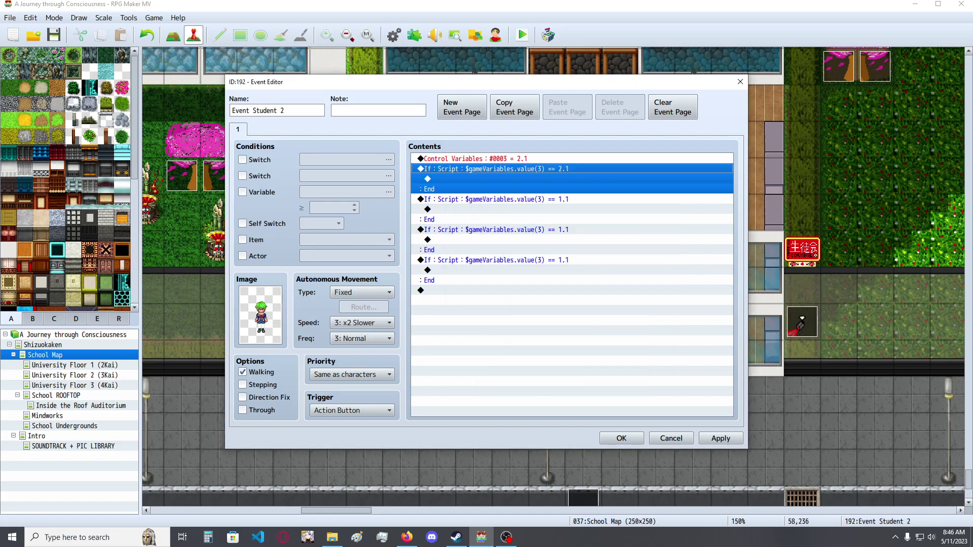
# Step: Change the second conditional branch's script condition in Event Student 2 to $gameVariables.value(3) == 2.2
pyautogui.click(517, 199)
pyautogui.doubleClick(486, 200)
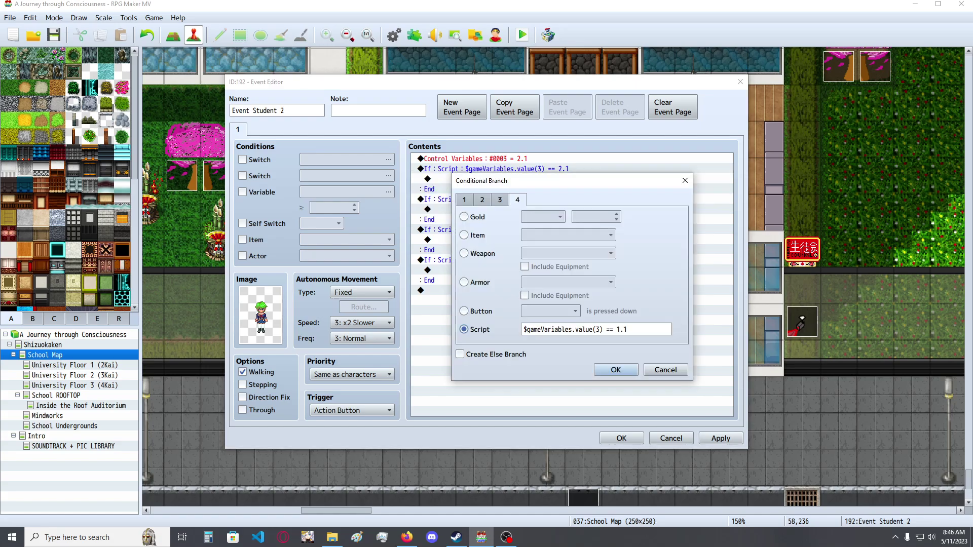
pyautogui.press('Tab')
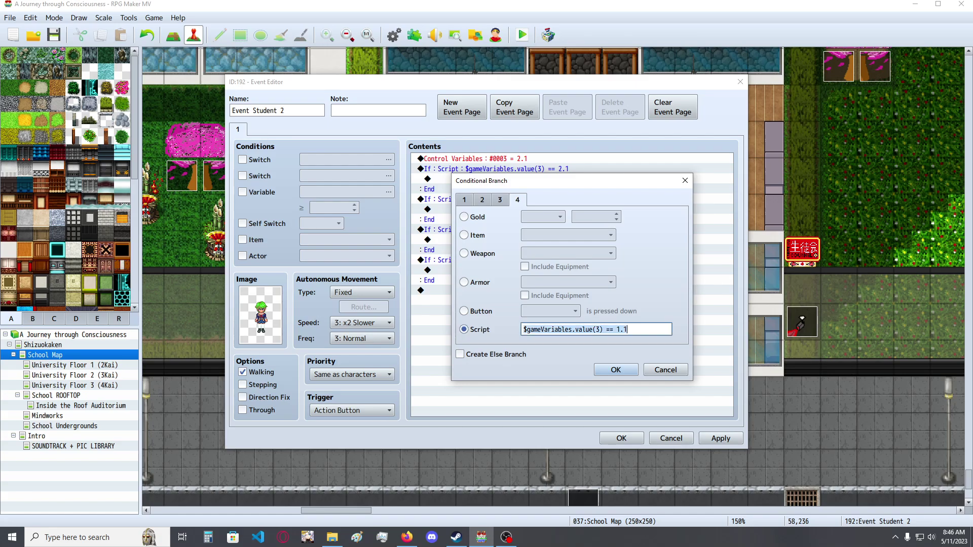
pyautogui.press('End')
pyautogui.hotkey('shift', 'Left')
pyautogui.hotkey('shift', 'Left')
pyautogui.hotkey('shift', 'Left')
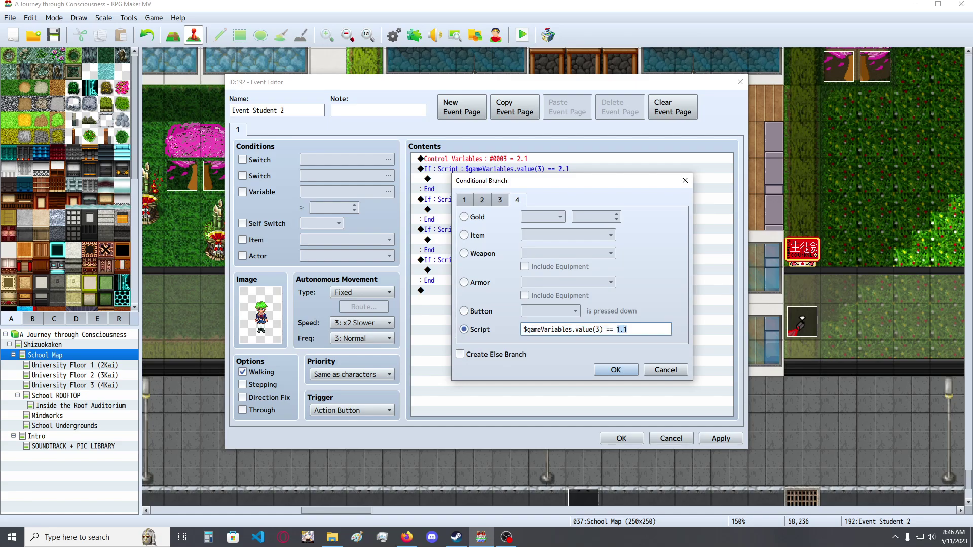
pyautogui.write('2.2')
pyautogui.press('Return')
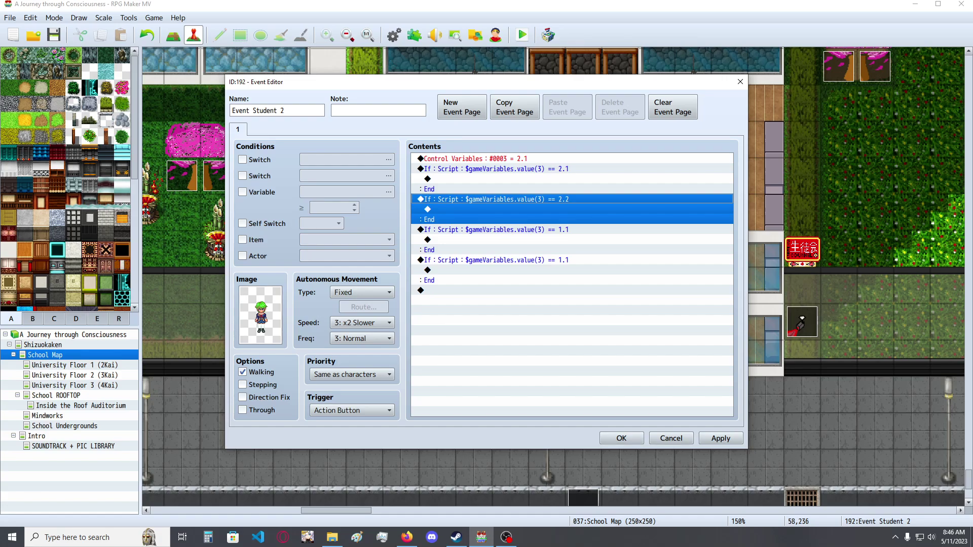
# Step: Change the first conditional branch's script condition in Event Student 2 to $gameVariables.value(3) == 2.01
pyautogui.click(517, 169)
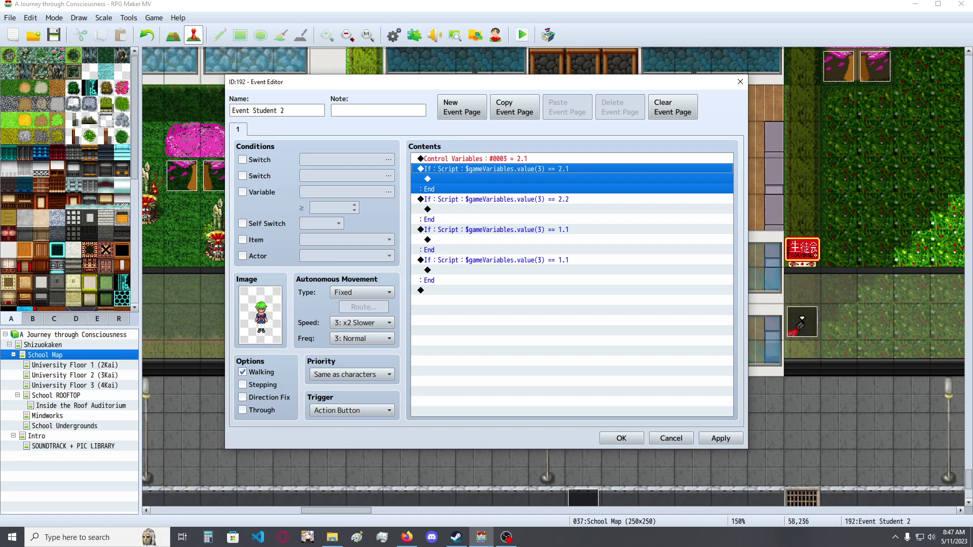
pyautogui.press('space')
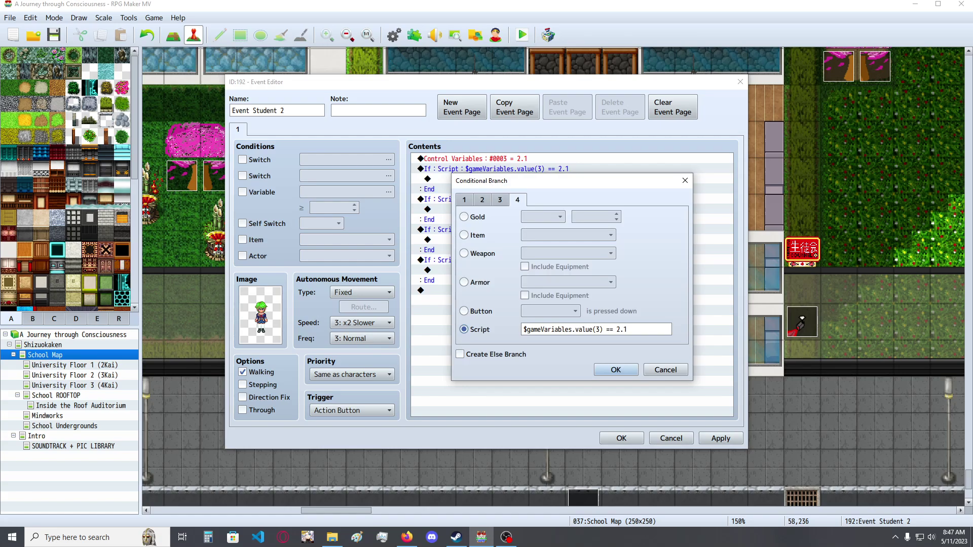
pyautogui.press('Tab')
pyautogui.press('Right')
pyautogui.press('BackSpace')
pyautogui.write('0')
pyautogui.press('Return')
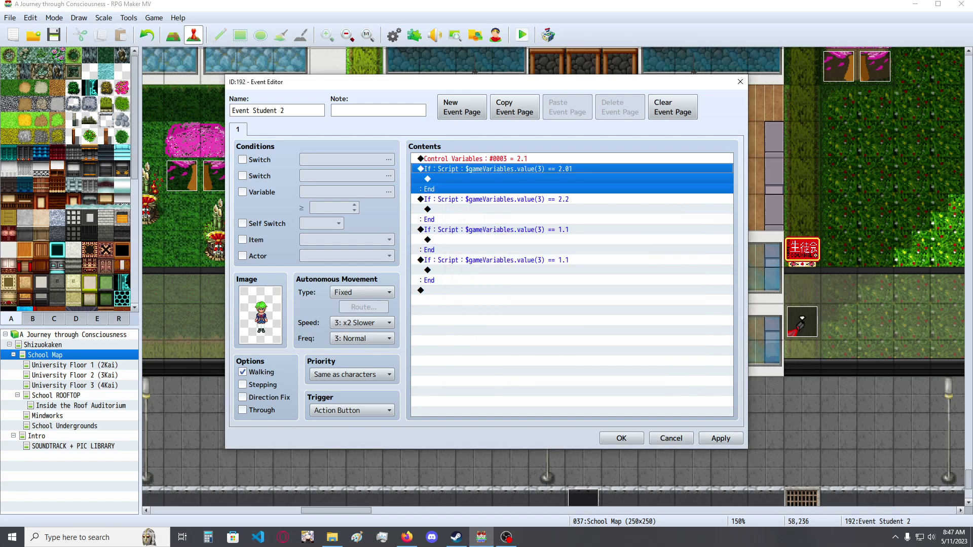
pyautogui.click(572, 158)
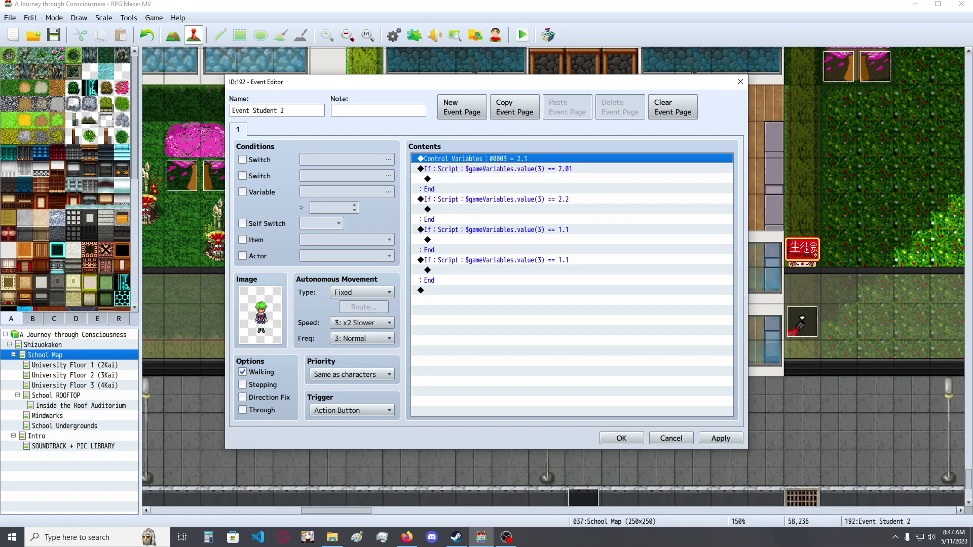
pyautogui.click(572, 189)
pyautogui.click(572, 169)
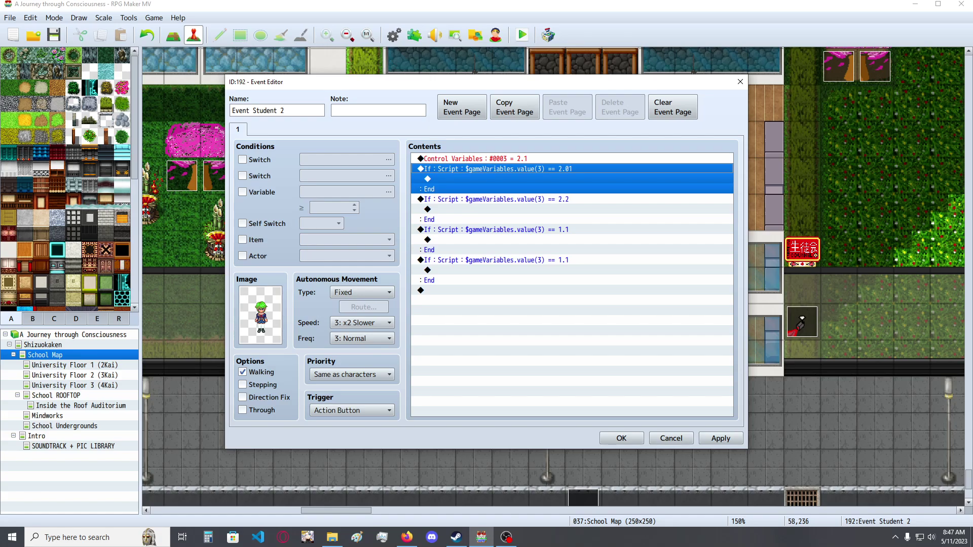
# Step: Try several decimal endings, starting with 2.09, in the second conditional branch's script condition and cancel the edit
pyautogui.click(517, 199)
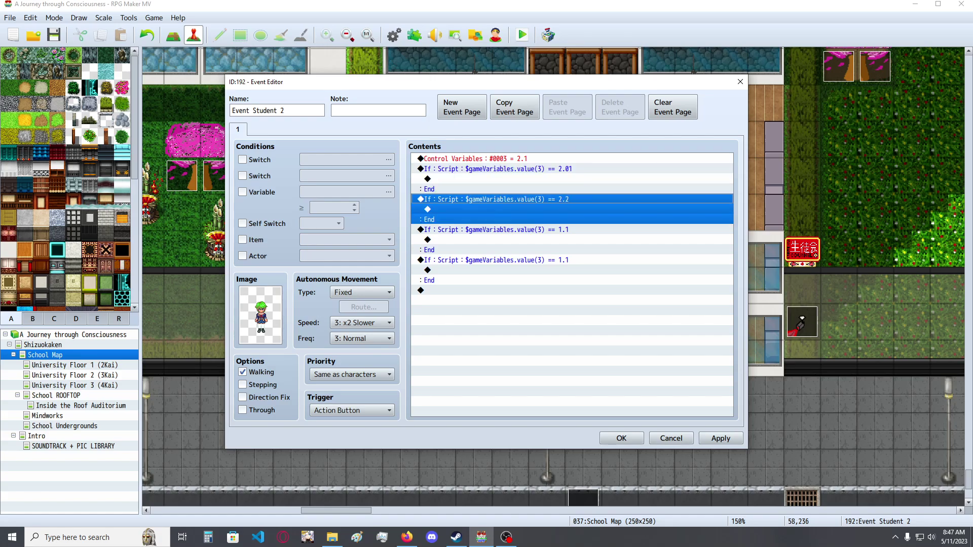
pyautogui.press('space')
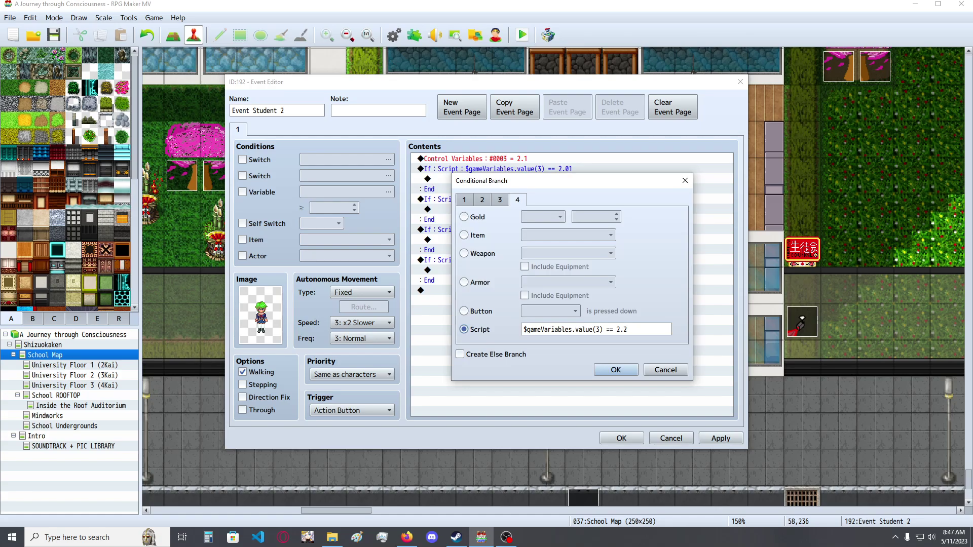
pyautogui.press('Tab')
pyautogui.press('Right')
pyautogui.hotkey('shift', 'Left')
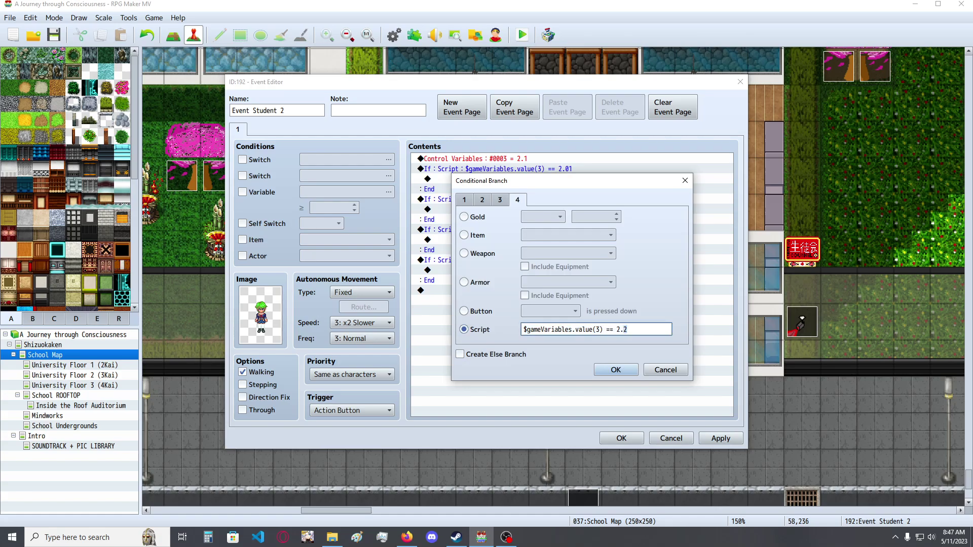
pyautogui.press('BackSpace')
pyautogui.write('09')
pyautogui.press('BackSpace')
pyautogui.write('90')
pyautogui.press('BackSpace')
pyautogui.write('9')
pyautogui.press('BackSpace')
pyautogui.write('00')
pyautogui.press('BackSpace')
pyautogui.press('BackSpace')
pyautogui.write('00')
pyautogui.press('BackSpace')
pyautogui.write('11')
pyautogui.press('BackSpace')
pyautogui.press('BackSpace')
pyautogui.press('BackSpace')
pyautogui.write('0')
pyautogui.click(666, 370)
# Step: Draft a Script command containing $gameVariables.value(3) below the branches, cancel it, and close the Event Student 2 editor without applying changes
pyautogui.click(527, 260)
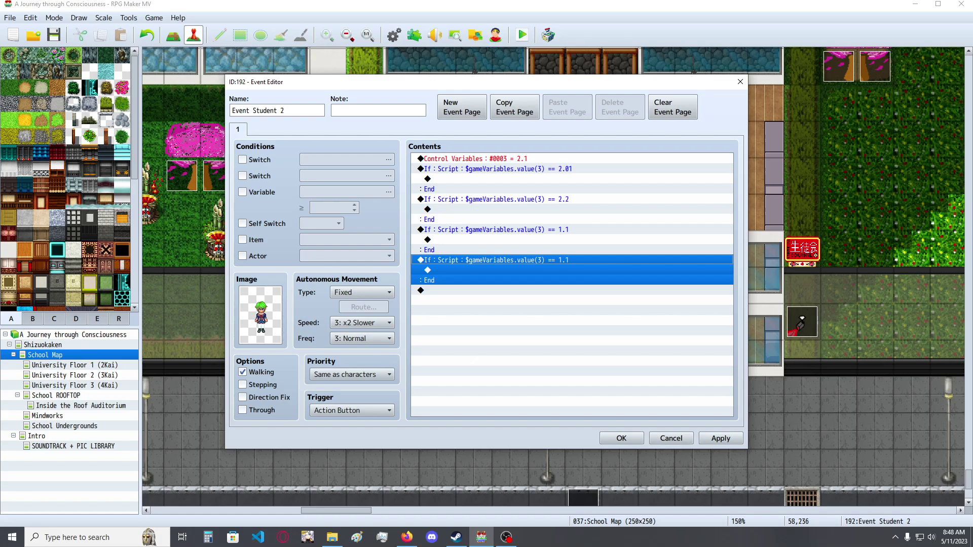
pyautogui.doubleClick(506, 290)
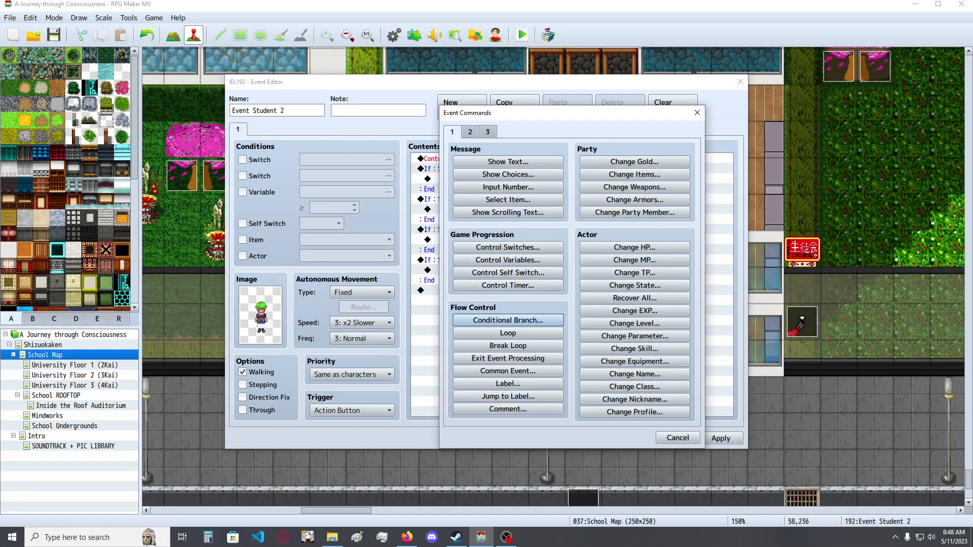
pyautogui.click(488, 131)
pyautogui.moveTo(509, 113); pyautogui.dragTo(114, 117)
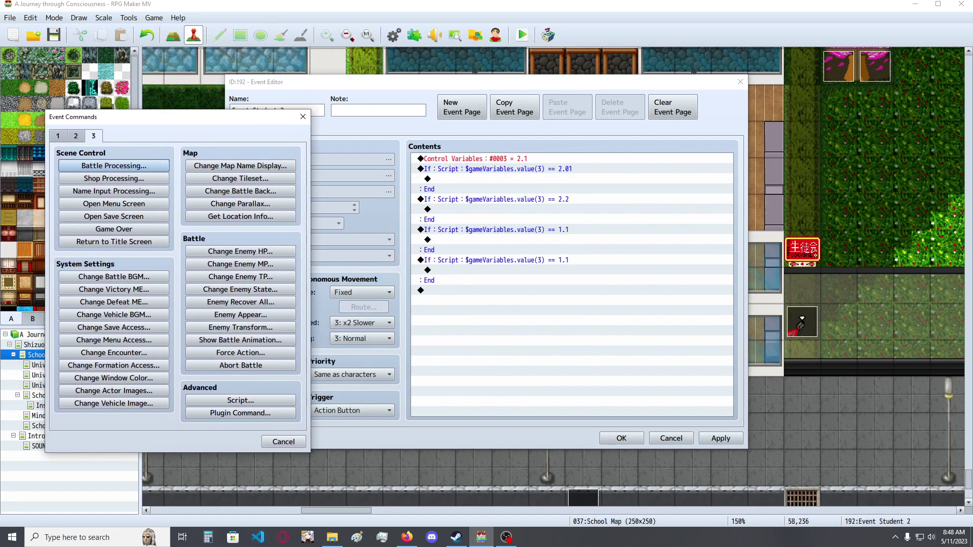
pyautogui.click(241, 401)
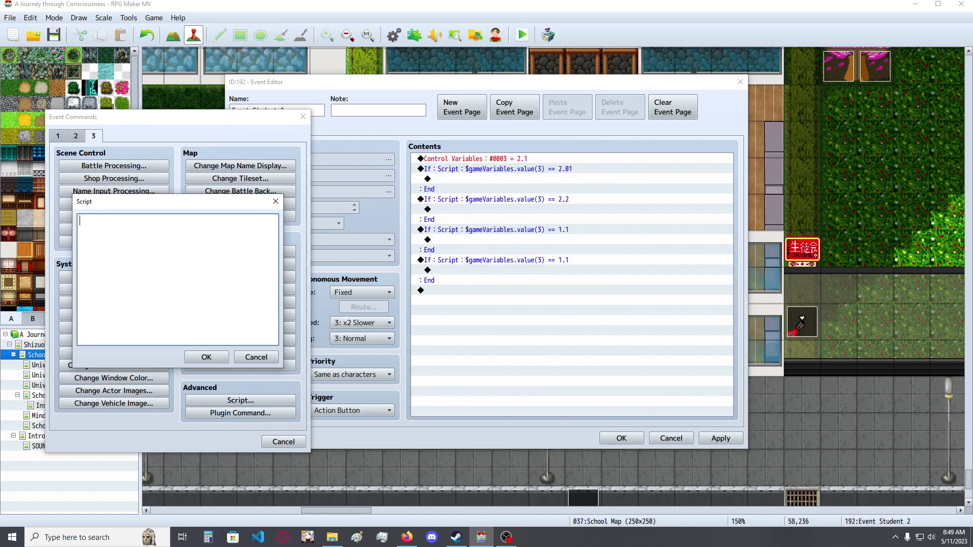
pyautogui.write('$gameVariables.value(3)')
pyautogui.click(276, 202)
pyautogui.click(303, 117)
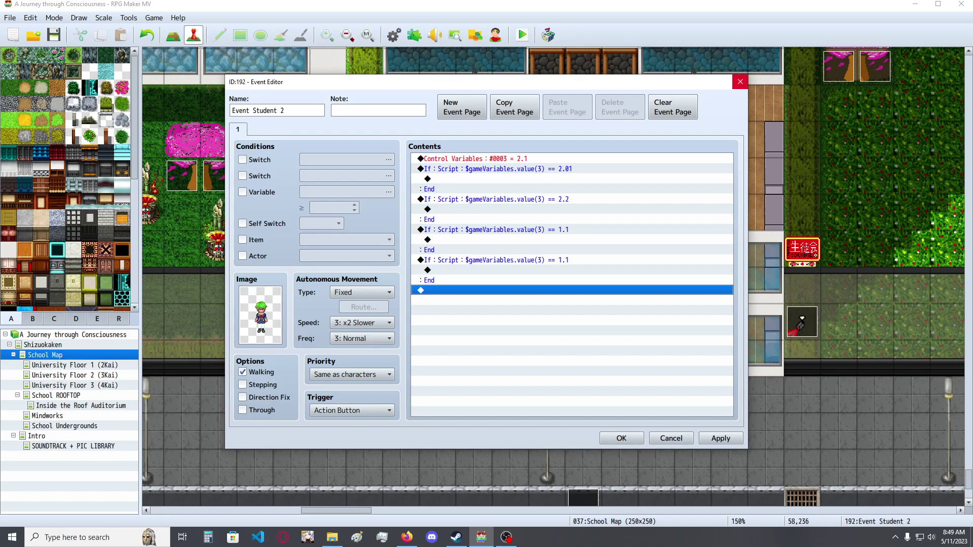
pyautogui.click(740, 82)
pyautogui.click(465, 283)
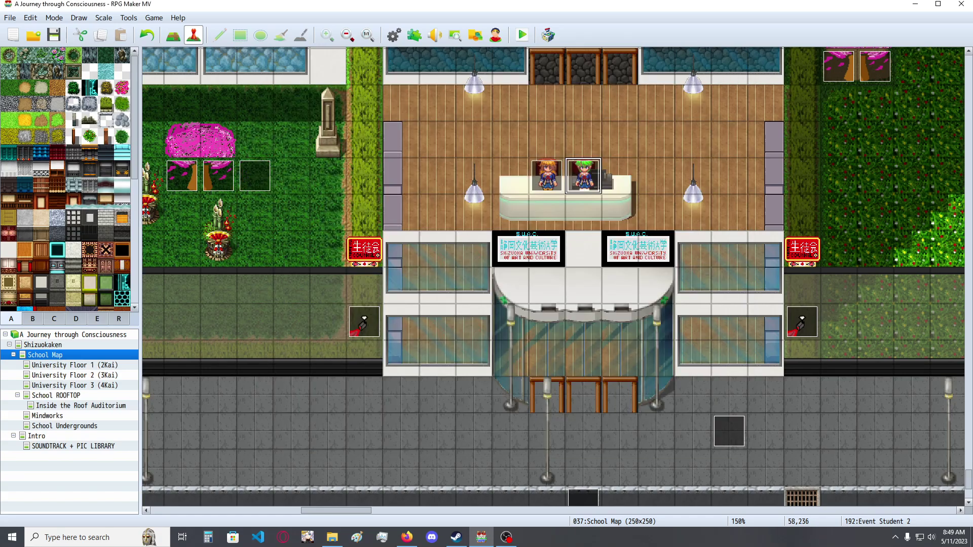